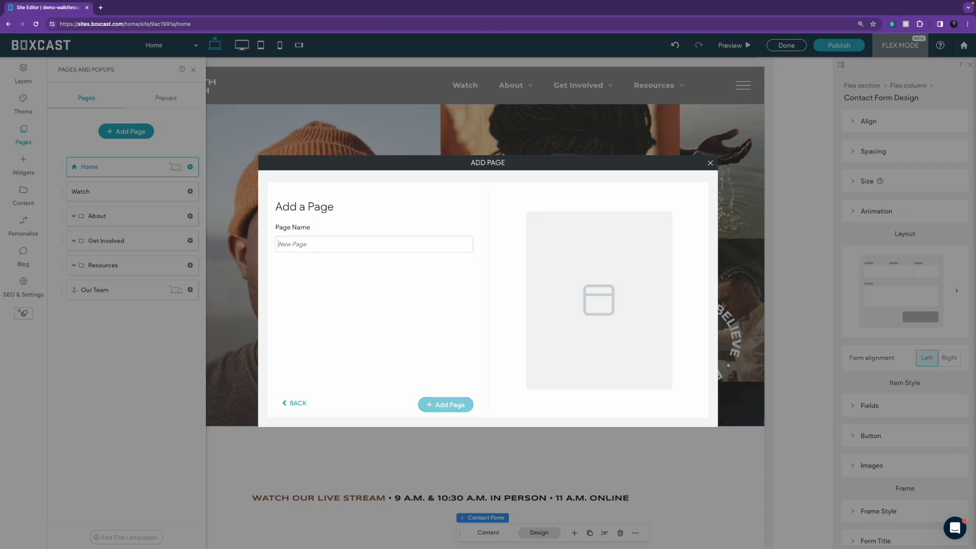
Name the new page "Live Streaming" and add it to the site.
{"action": "type", "text": "Live Streaming"}
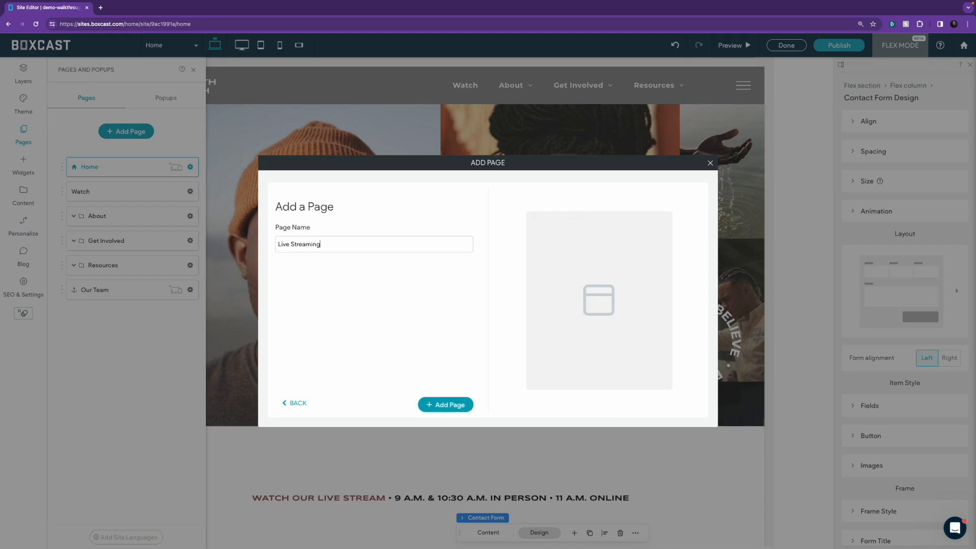
{"action": "left_click", "coordinate": [435, 405]}
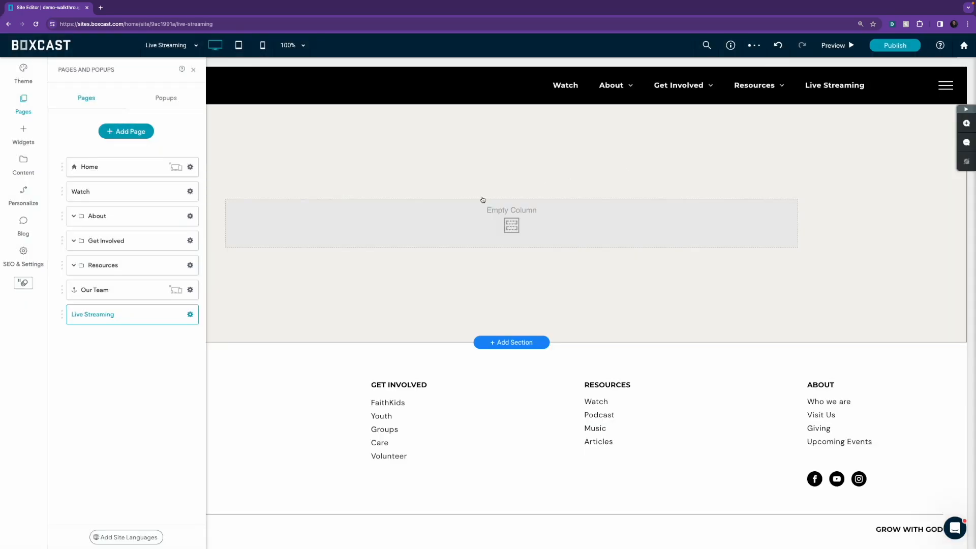
Examine the Live Streaming page's URL, SEO, page access and header HTML settings.
{"action": "left_click", "coordinate": [190, 316]}
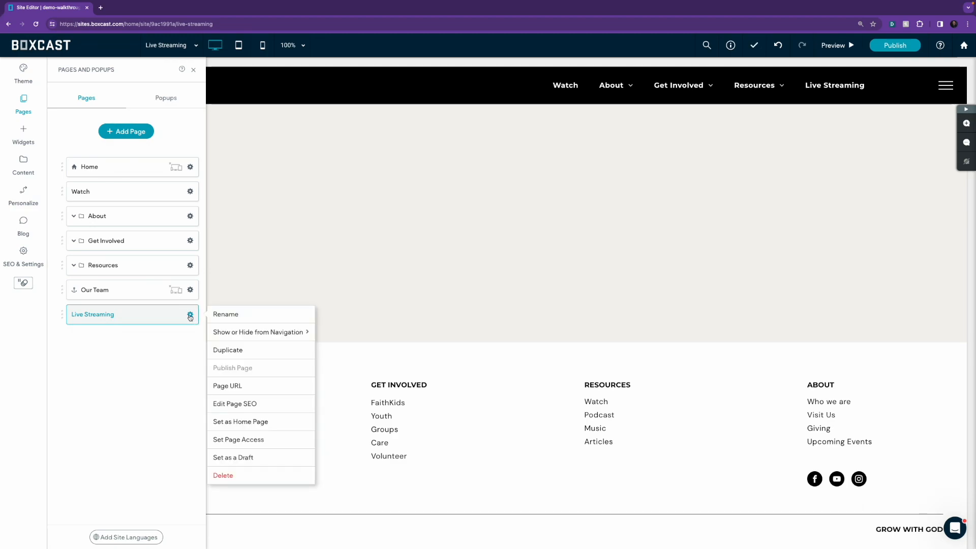
{"action": "left_click", "coordinate": [232, 384]}
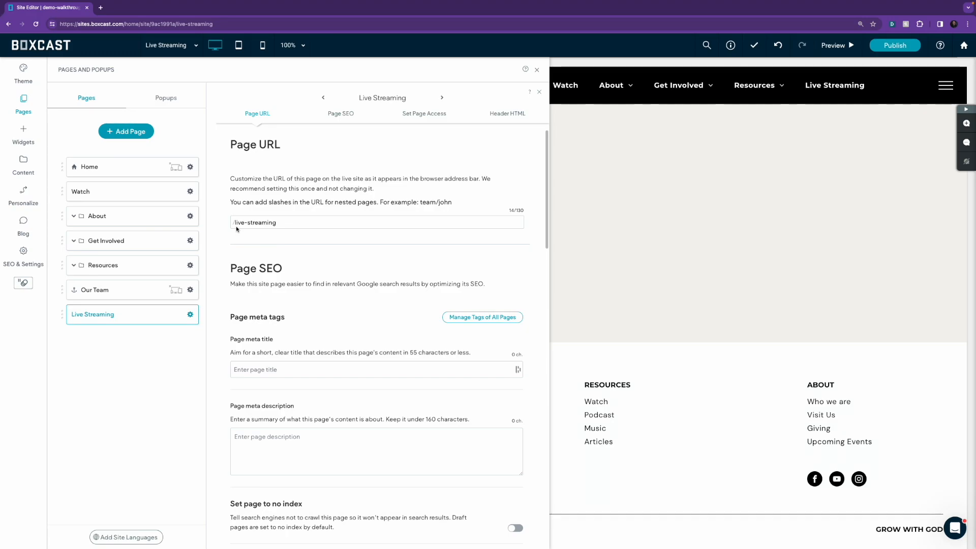
{"action": "left_click", "coordinate": [344, 115]}
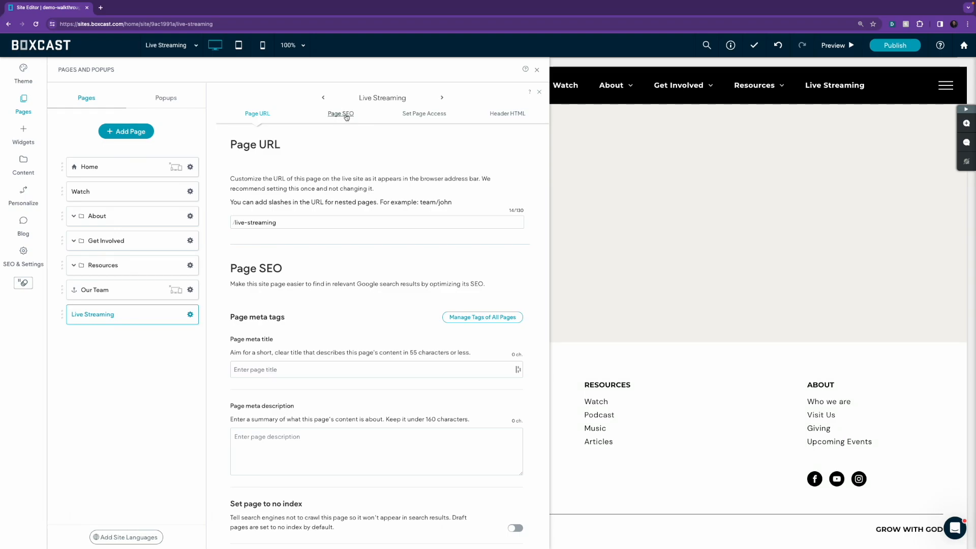
{"action": "left_click", "coordinate": [414, 114]}
{"action": "left_click", "coordinate": [497, 118]}
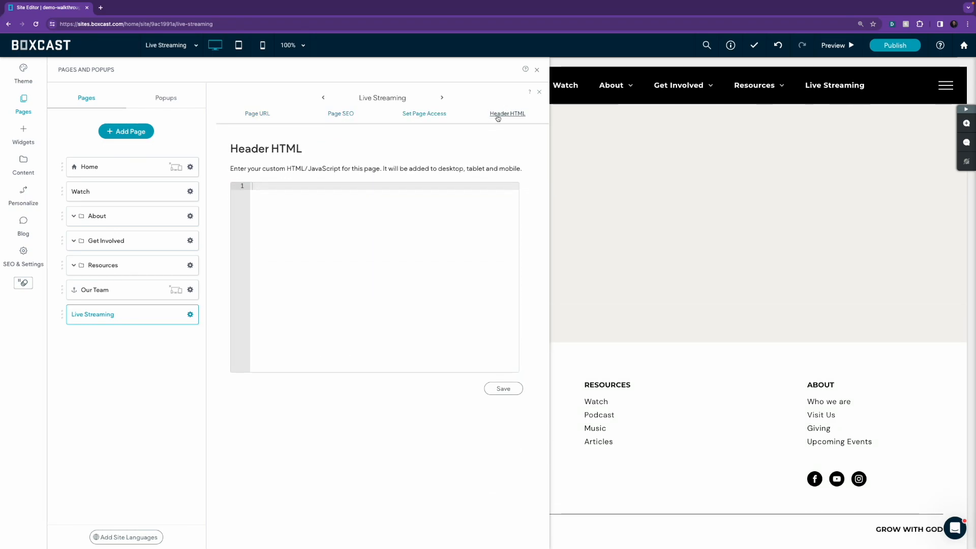
{"action": "left_click", "coordinate": [191, 315]}
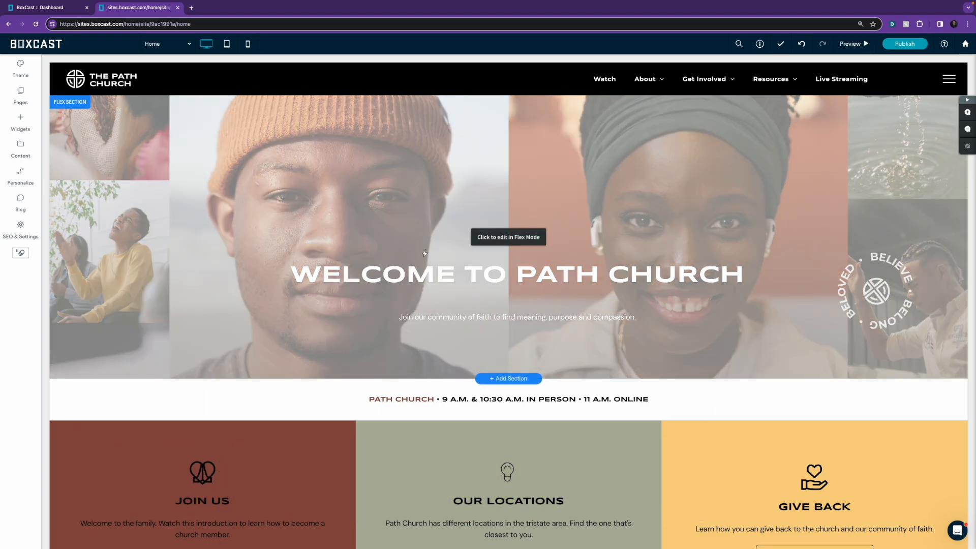
Replace "PATH CHURCH" with "WATCH OUR LIVE STREAM" in the service times line below the home page's hero section.
{"action": "scroll", "coordinate": [424, 253], "scroll_direction": "down", "scroll_amount": 1}
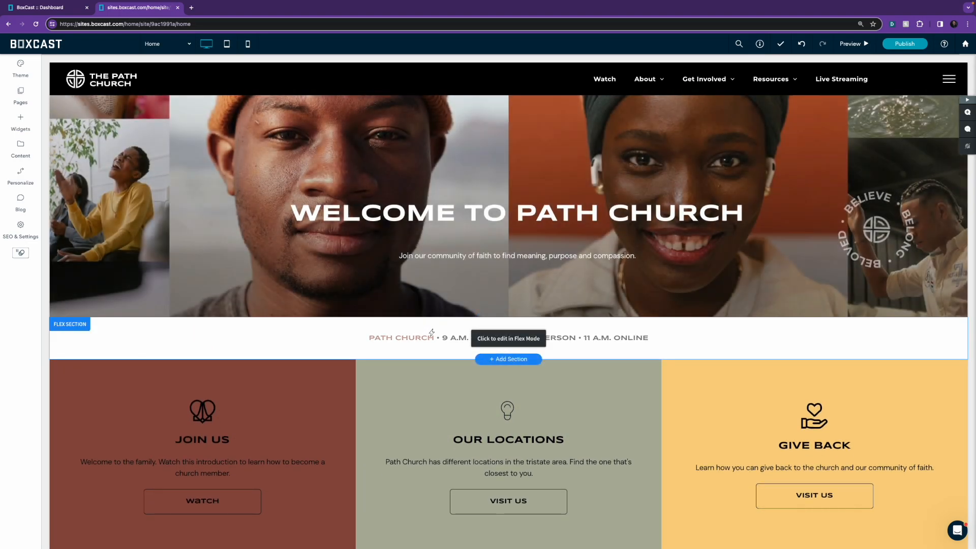
{"action": "left_click", "coordinate": [431, 333]}
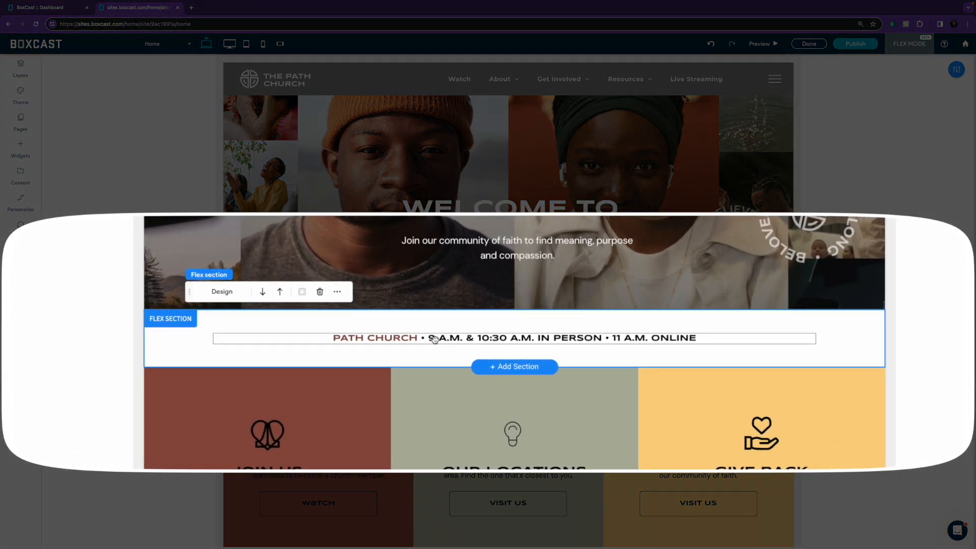
{"action": "left_click", "coordinate": [433, 339]}
{"action": "left_click", "coordinate": [435, 340]}
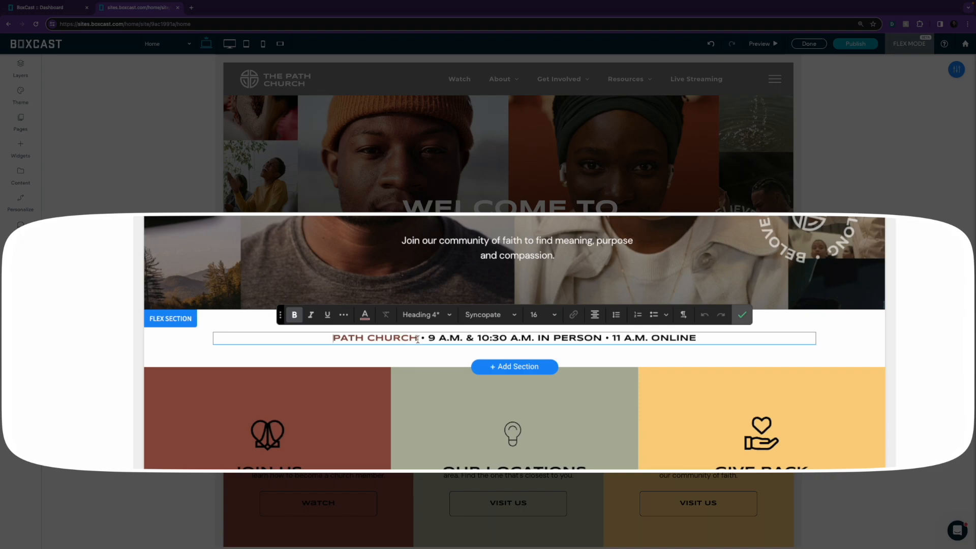
{"action": "left_click_drag", "start_coordinate": [418, 339], "coordinate": [331, 338]}
{"action": "type", "text": "WATCH OUR LIVE STR"}
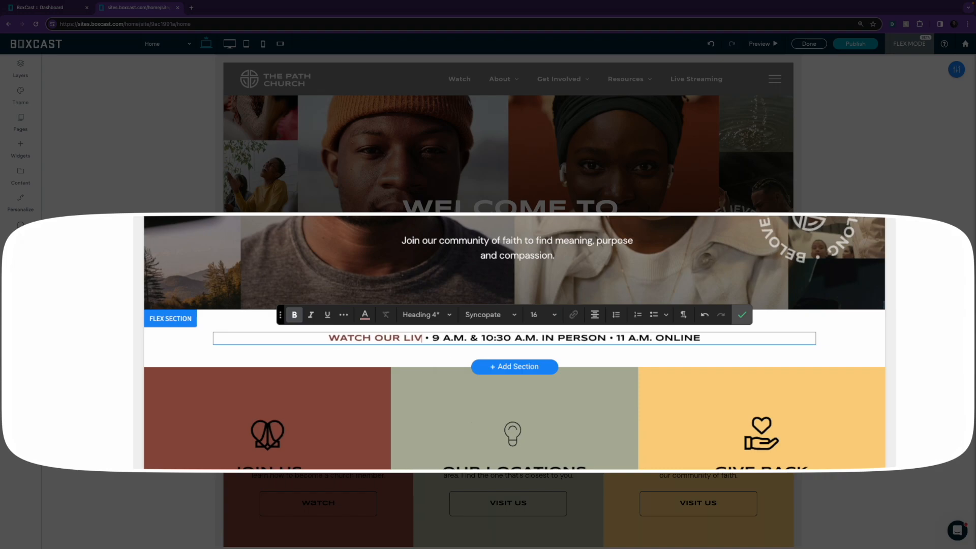
{"action": "type", "text": "EAM"}
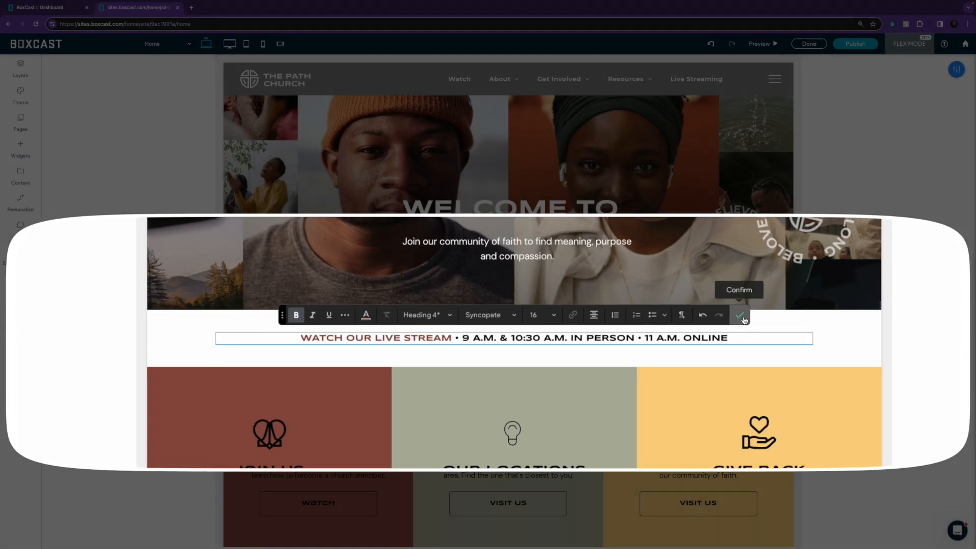
{"action": "left_click", "coordinate": [741, 315]}
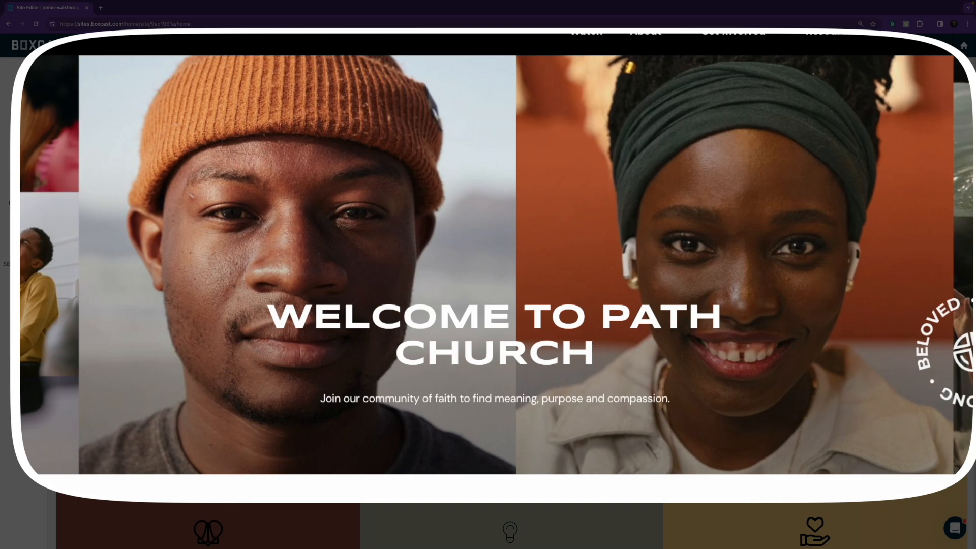
Search the images for "Students" and set the girl holding a red folder as the "From Students to Ministries" section's background.
{"action": "scroll", "coordinate": [58, 100], "scroll_direction": "down", "scroll_amount": 3}
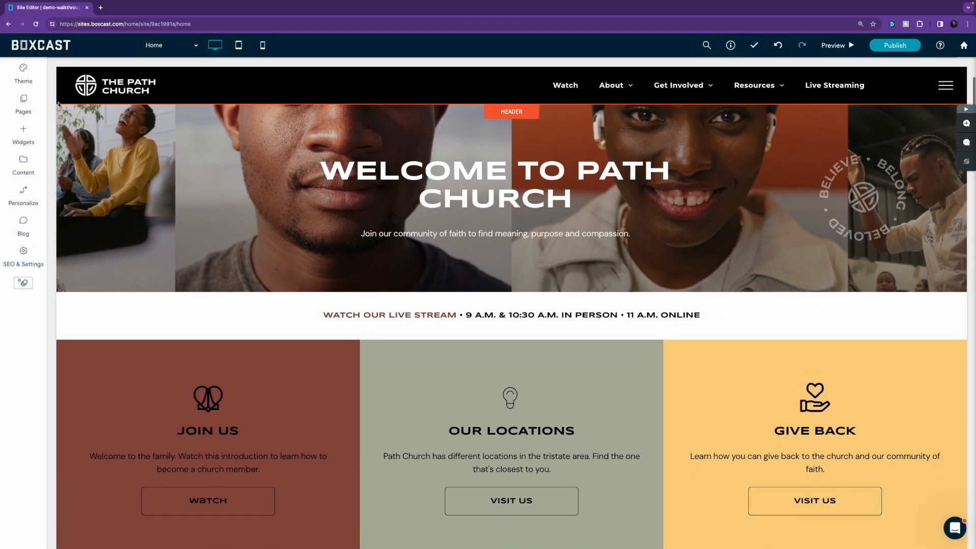
{"action": "scroll", "coordinate": [57, 127], "scroll_direction": "down", "scroll_amount": 10}
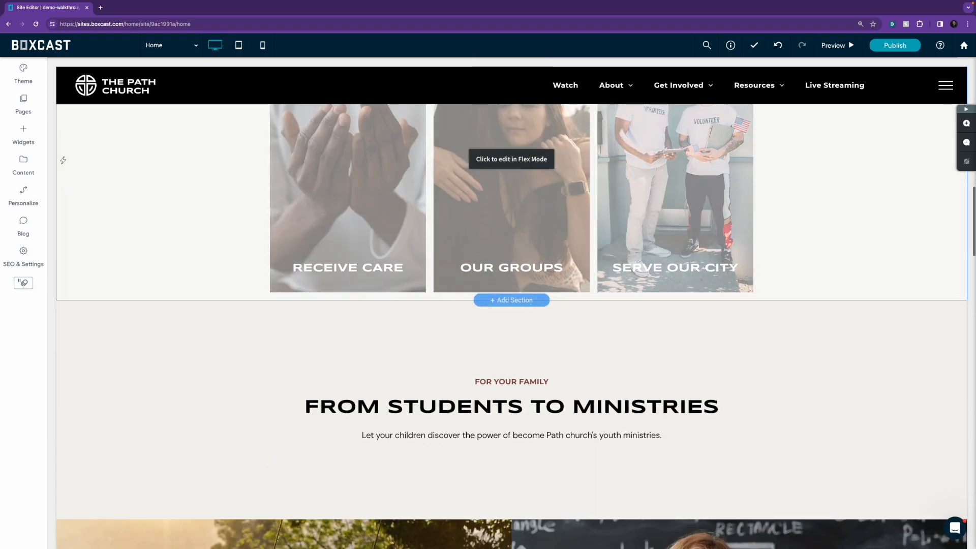
{"action": "scroll", "coordinate": [63, 160], "scroll_direction": "down", "scroll_amount": 3}
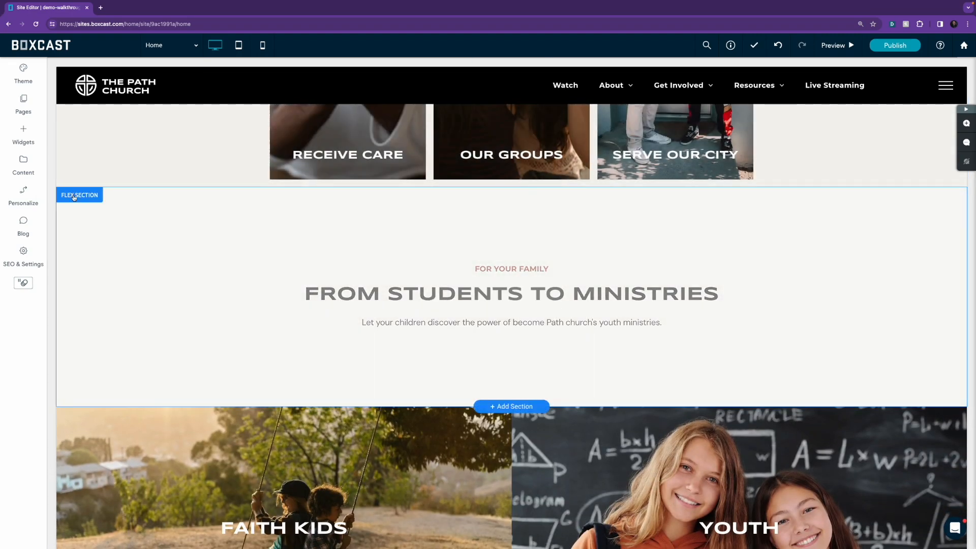
{"action": "left_click", "coordinate": [73, 197]}
{"action": "left_click", "coordinate": [272, 215]}
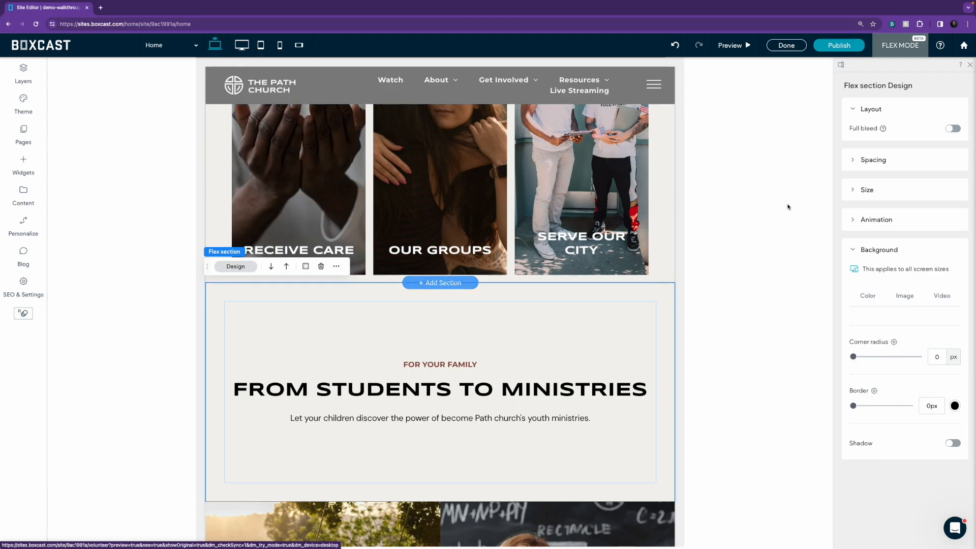
{"action": "left_click", "coordinate": [901, 300]}
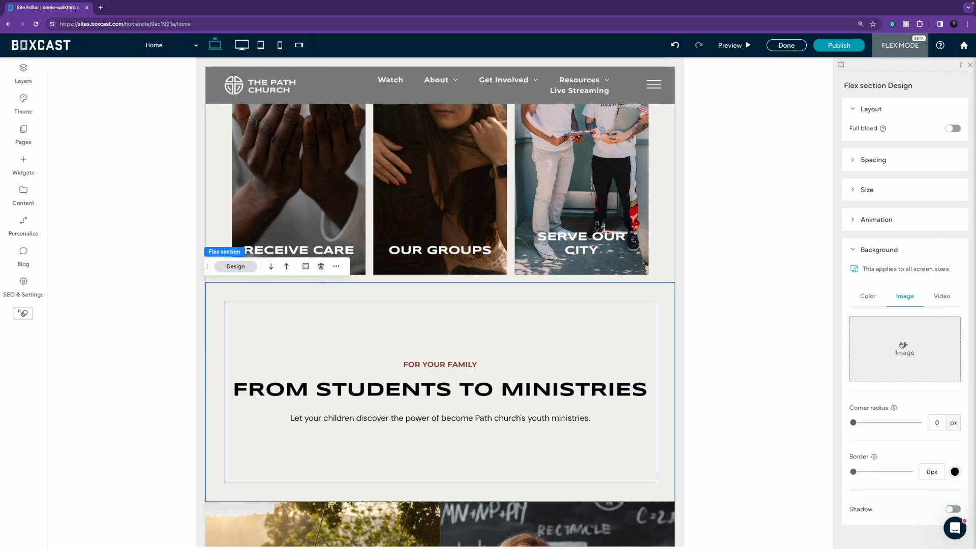
{"action": "left_click", "coordinate": [902, 345]}
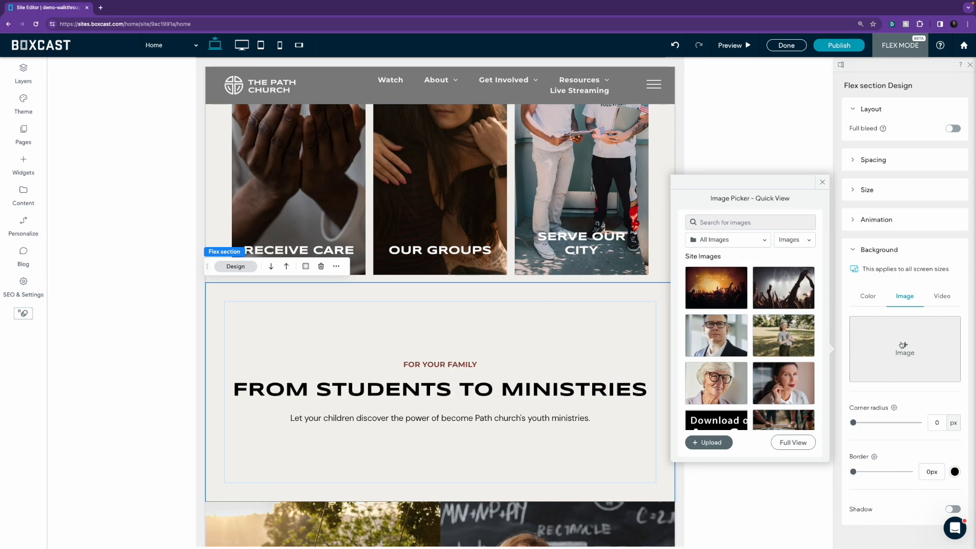
{"action": "type", "text": "Students"}
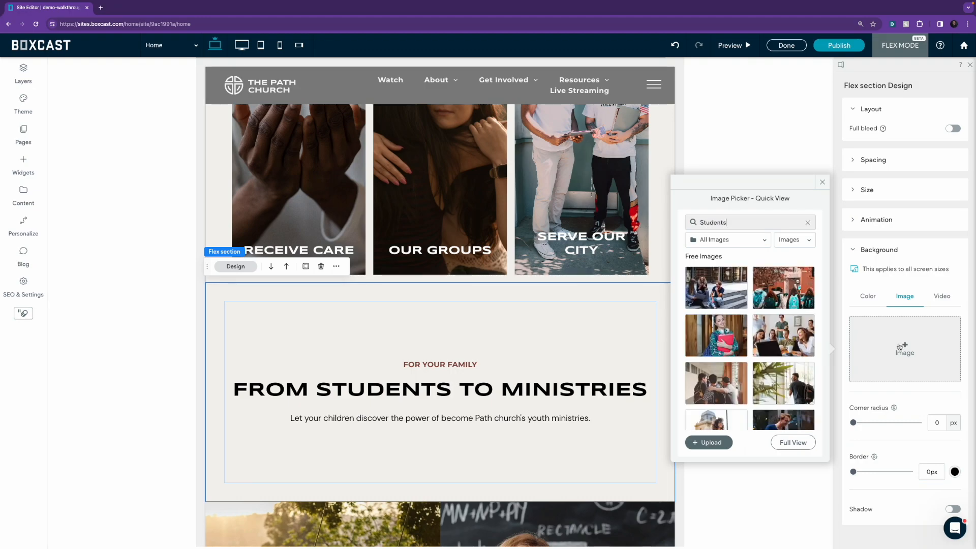
{"action": "left_click", "coordinate": [713, 337]}
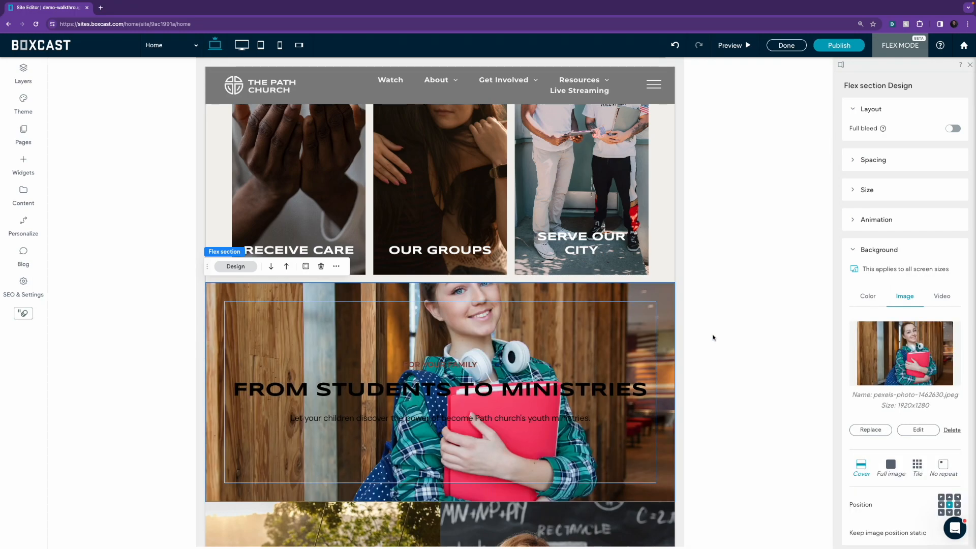
Replace the section's background image with the photo of the young man wearing a backpack.
{"action": "left_click", "coordinate": [867, 429]}
{"action": "scroll", "coordinate": [768, 399], "scroll_direction": "down", "scroll_amount": 3}
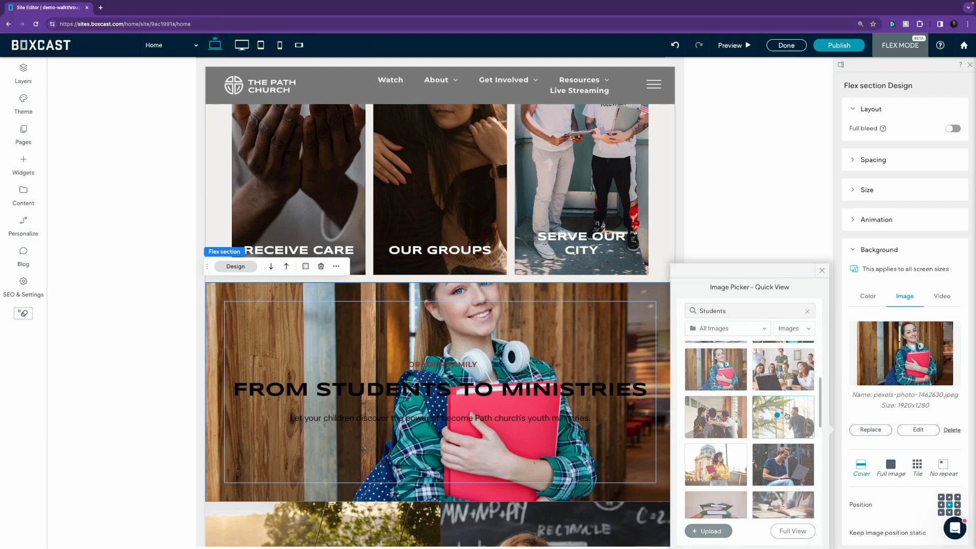
{"action": "left_click", "coordinate": [782, 416]}
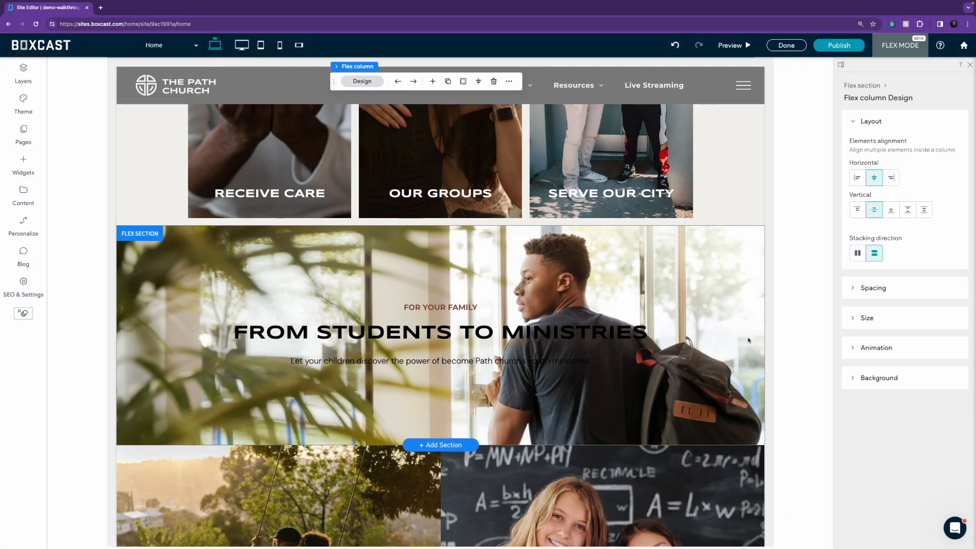
Add a column to the "Connect with People Like You" flex section.
{"action": "scroll", "coordinate": [748, 340], "scroll_direction": "up", "scroll_amount": 5}
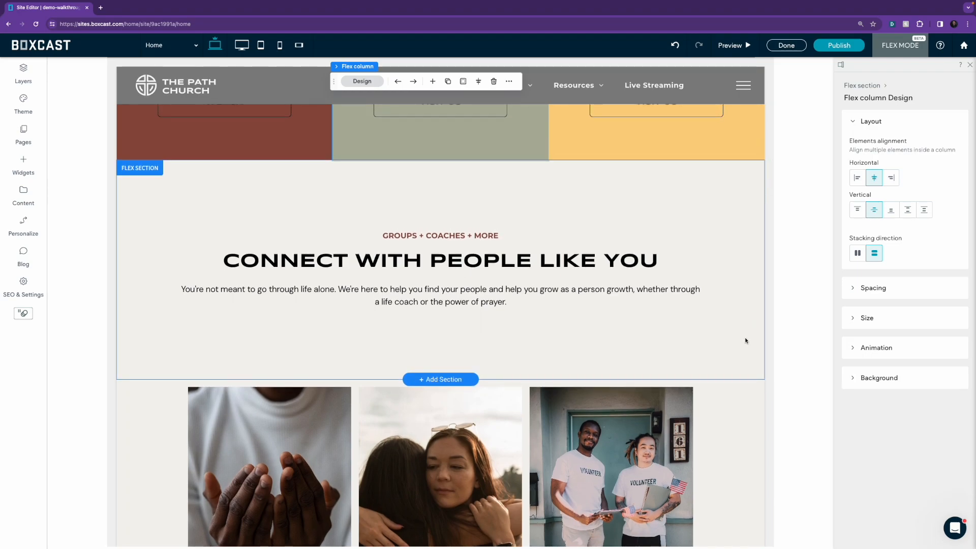
{"action": "left_click", "coordinate": [632, 236]}
{"action": "left_click", "coordinate": [597, 173]}
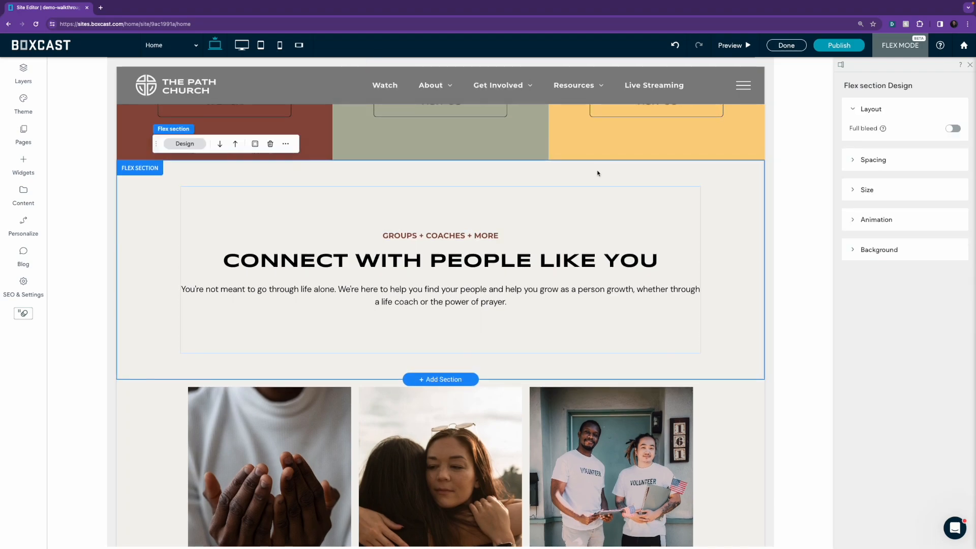
{"action": "left_click", "coordinate": [286, 145]}
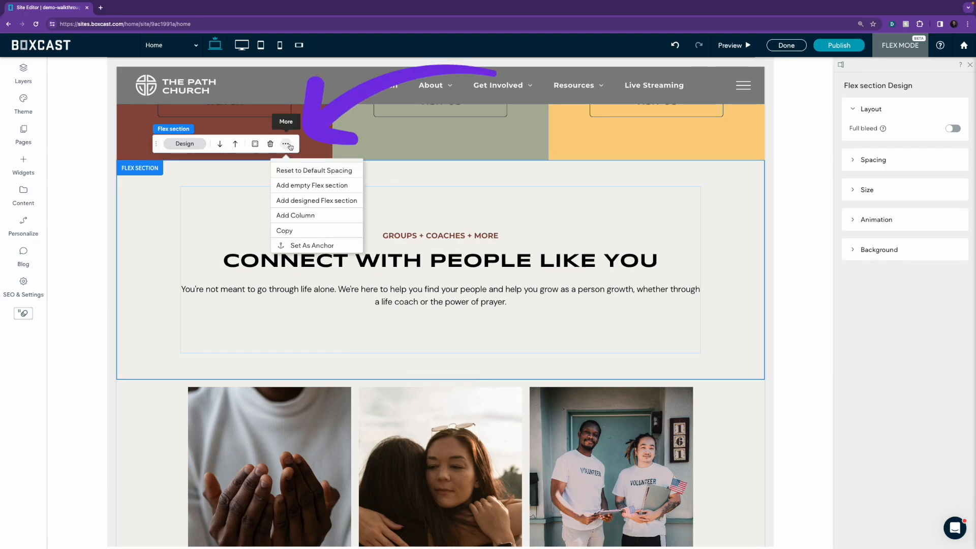
{"action": "left_click", "coordinate": [295, 216]}
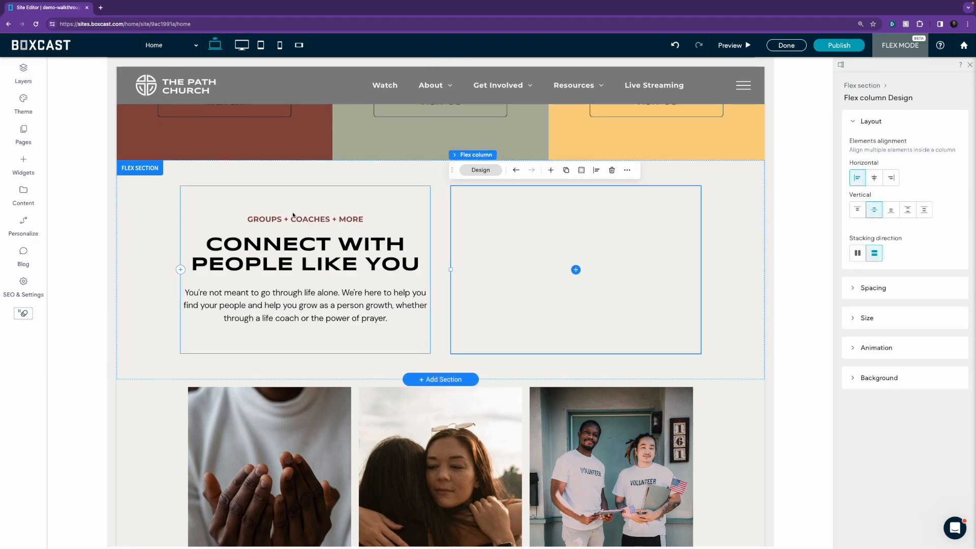
Add an Image widget to the empty column and fill it with the site photo of a concert crowd's raised hands.
{"action": "left_click", "coordinate": [26, 166]}
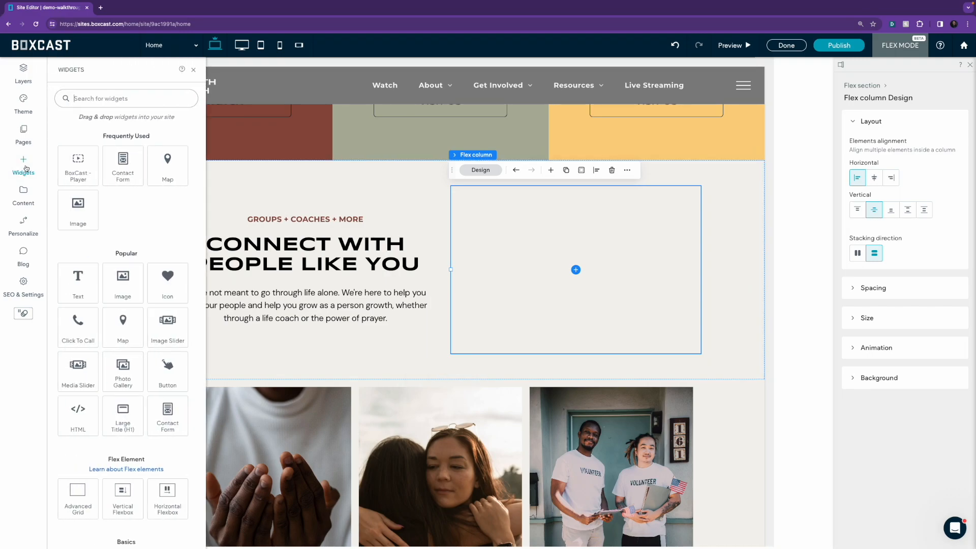
{"action": "left_click_drag", "start_coordinate": [78, 205], "coordinate": [583, 246]}
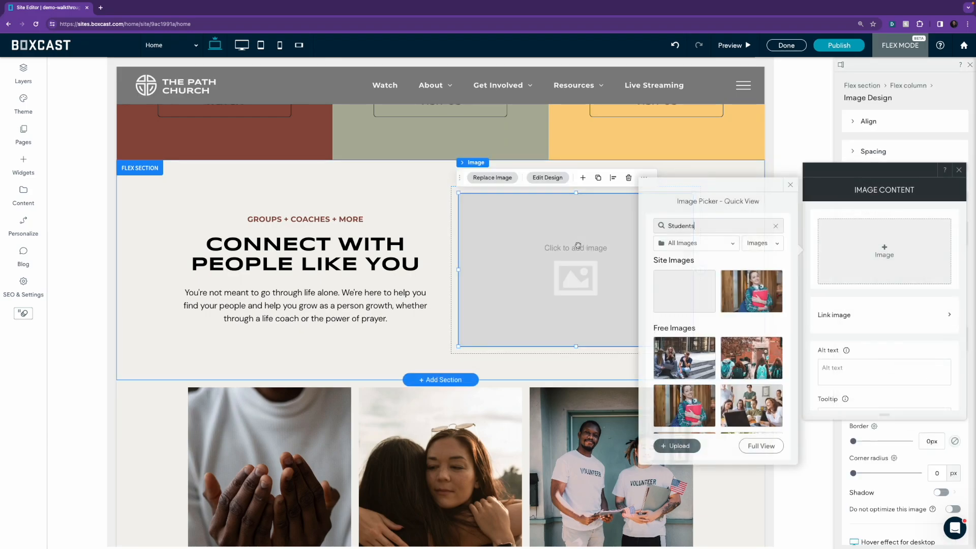
{"action": "mouse_move", "coordinate": [706, 290]}
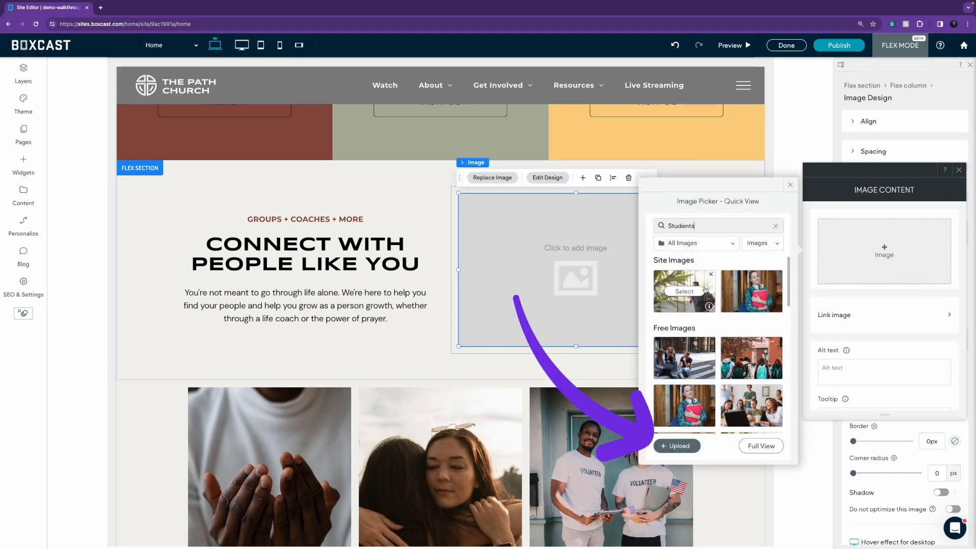
{"action": "left_click", "coordinate": [775, 225]}
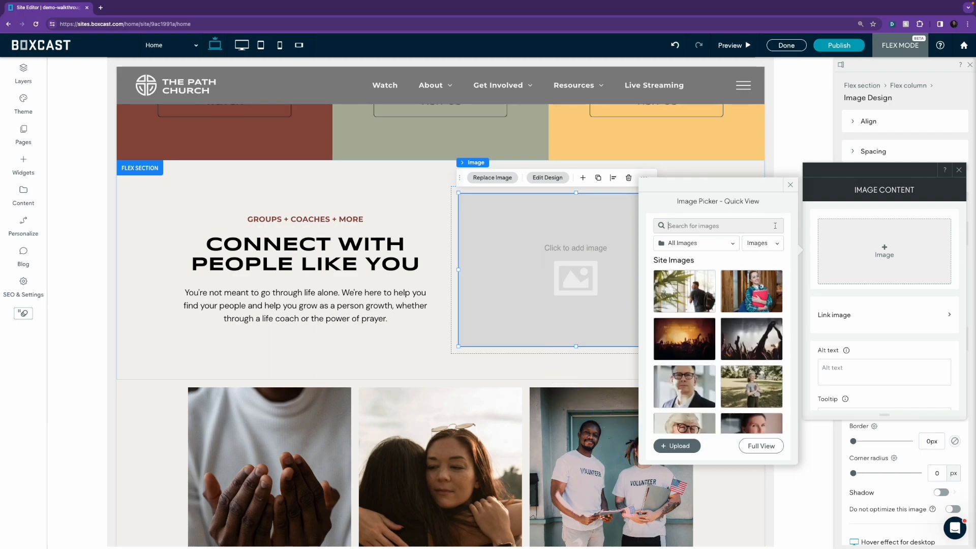
{"action": "left_click", "coordinate": [750, 339]}
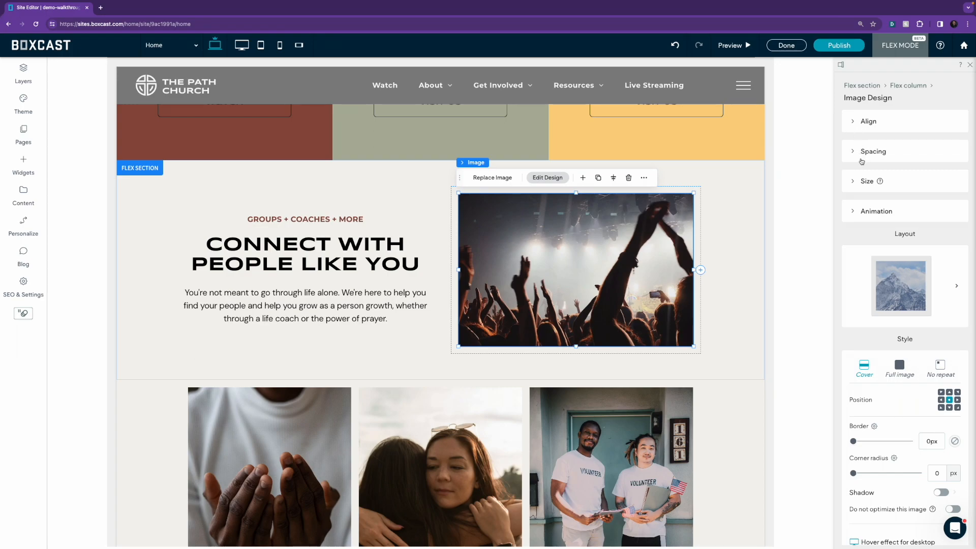
Align the concert crowd image to the right of its column and set its width to 40%.
{"action": "left_click", "coordinate": [856, 123]}
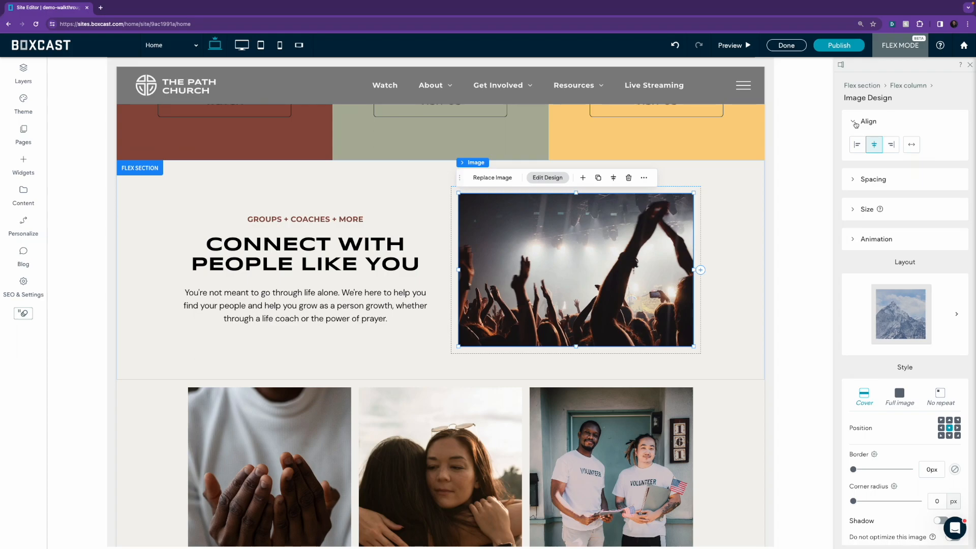
{"action": "left_click", "coordinate": [892, 147]}
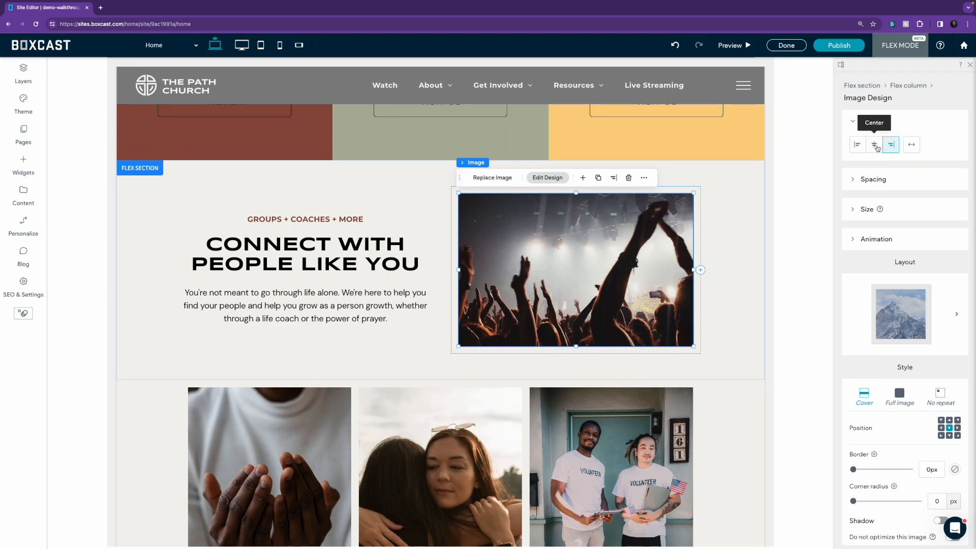
{"action": "left_click", "coordinate": [852, 210]}
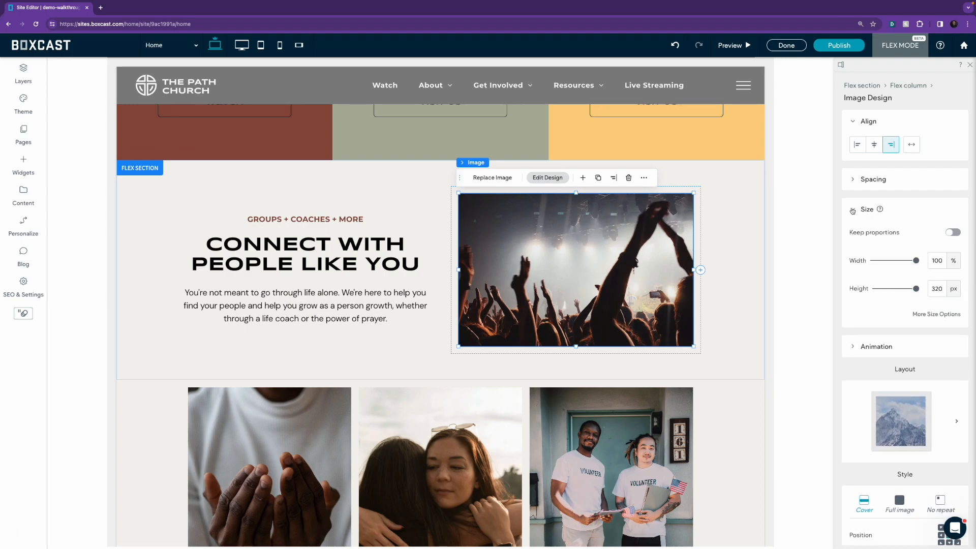
{"action": "left_click_drag", "start_coordinate": [915, 261], "coordinate": [891, 263]}
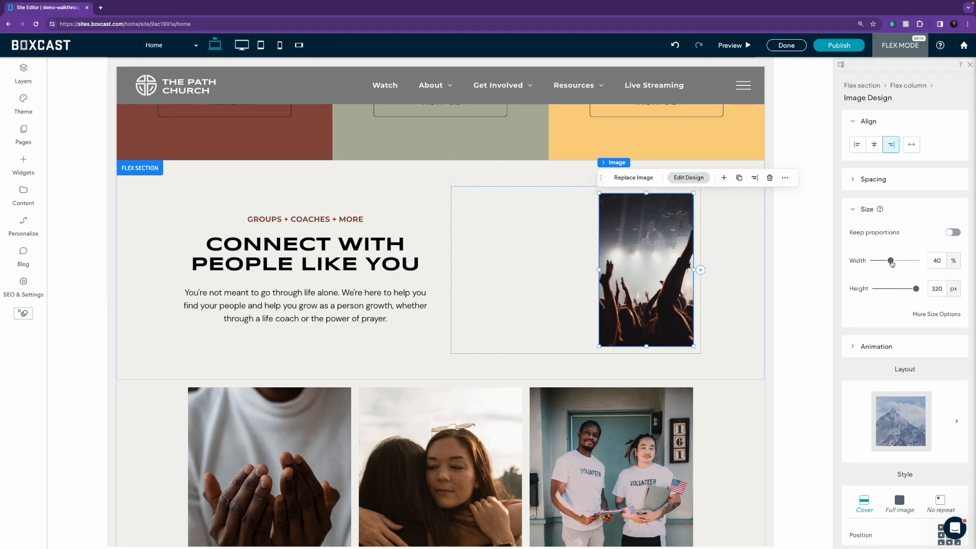
Center the concert crowd image in its column and widen it to the column's full width.
{"action": "left_click", "coordinate": [875, 146]}
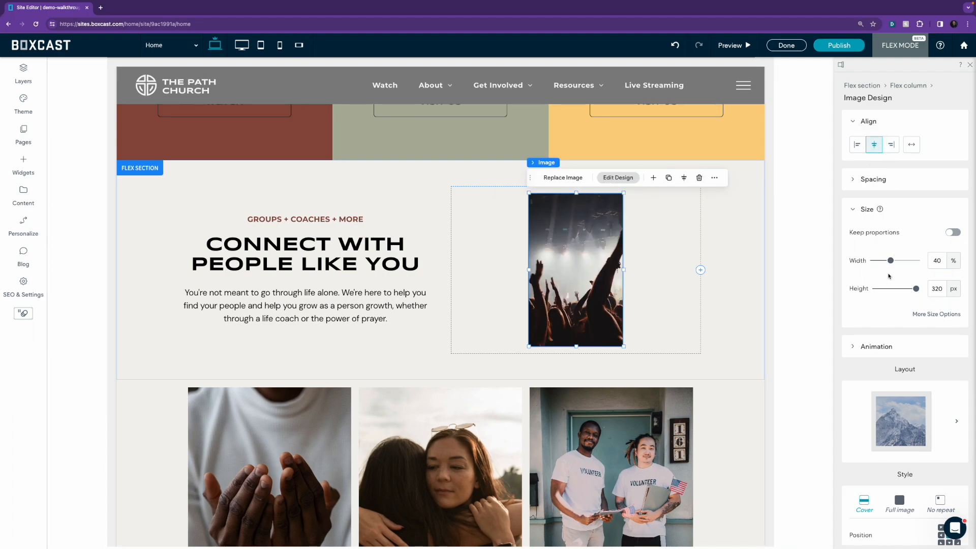
{"action": "left_click_drag", "start_coordinate": [889, 260], "coordinate": [917, 261]}
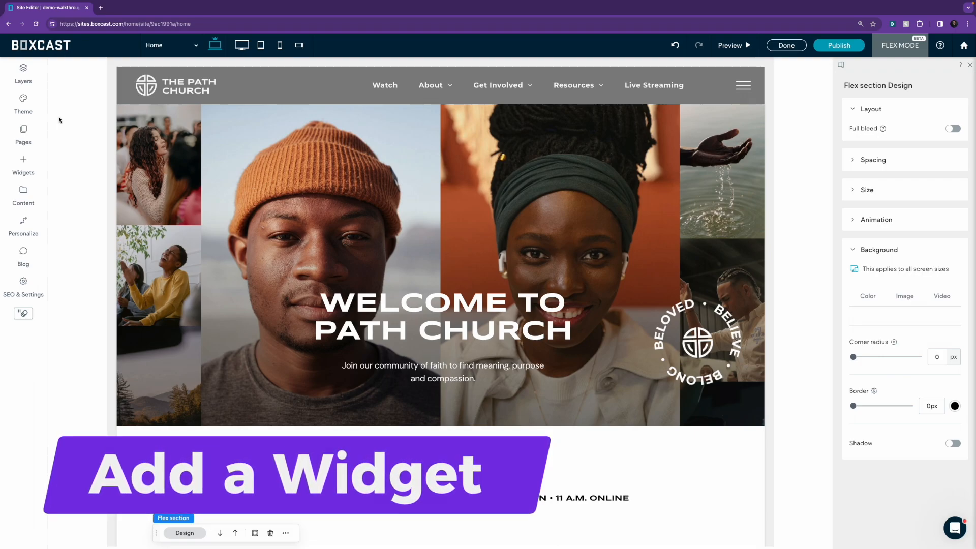
Add a column to the "#1 Church Community" flex section.
{"action": "scroll", "coordinate": [321, 257], "scroll_direction": "down", "scroll_amount": 15}
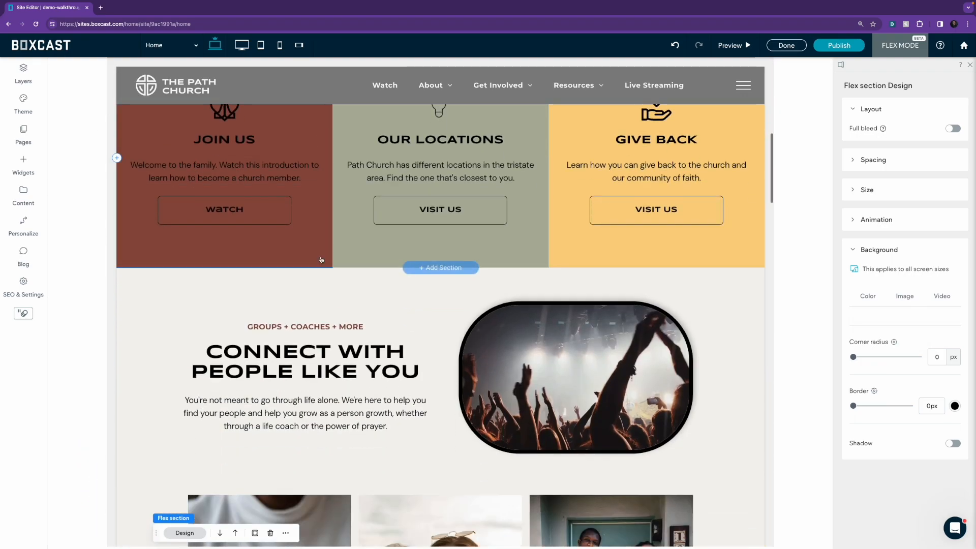
{"action": "scroll", "coordinate": [321, 257], "scroll_direction": "down", "scroll_amount": 8}
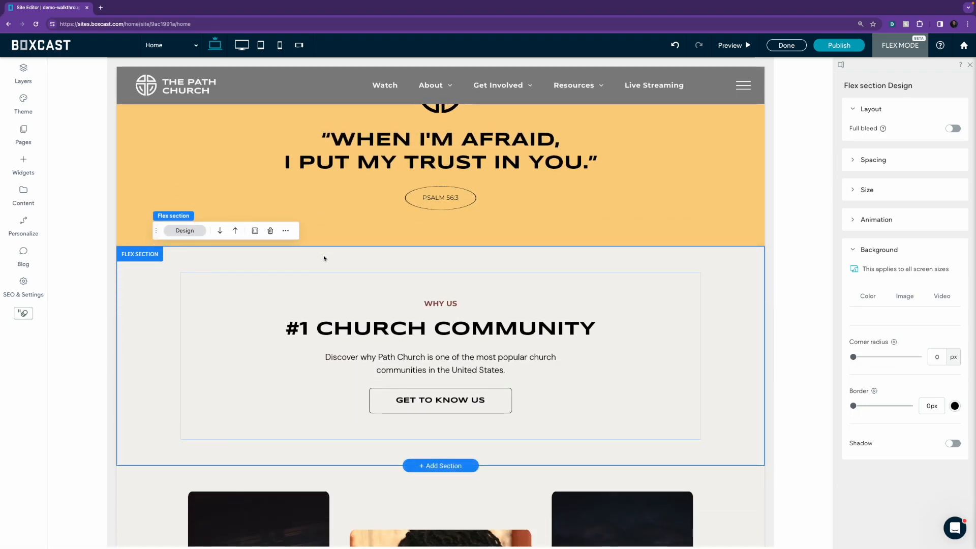
{"action": "left_click", "coordinate": [286, 231]}
{"action": "left_click", "coordinate": [284, 301]}
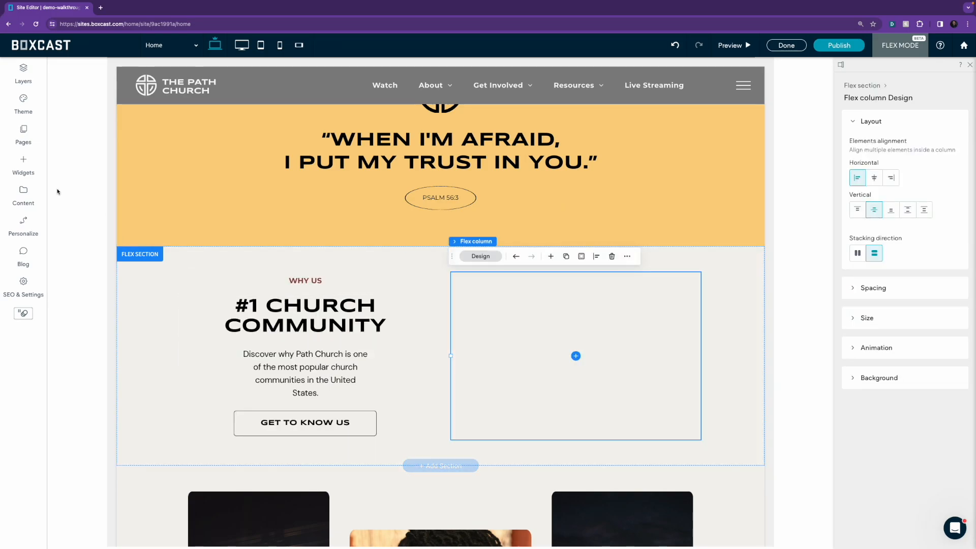
Search the widgets for "form" and place the Contact Form widget in the section's empty column.
{"action": "left_click", "coordinate": [26, 167]}
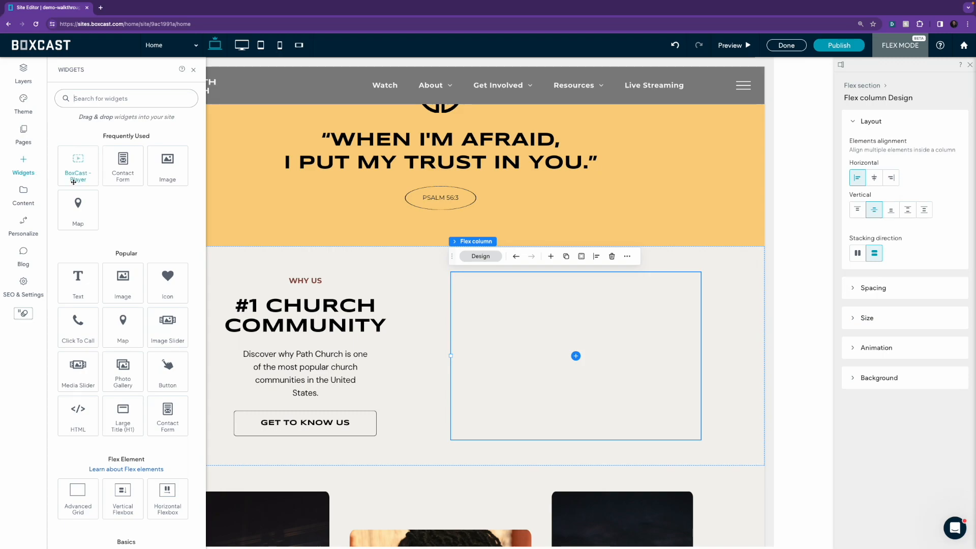
{"action": "scroll", "coordinate": [136, 226], "scroll_direction": "down", "scroll_amount": 5}
{"action": "scroll", "coordinate": [136, 229], "scroll_direction": "down", "scroll_amount": 8}
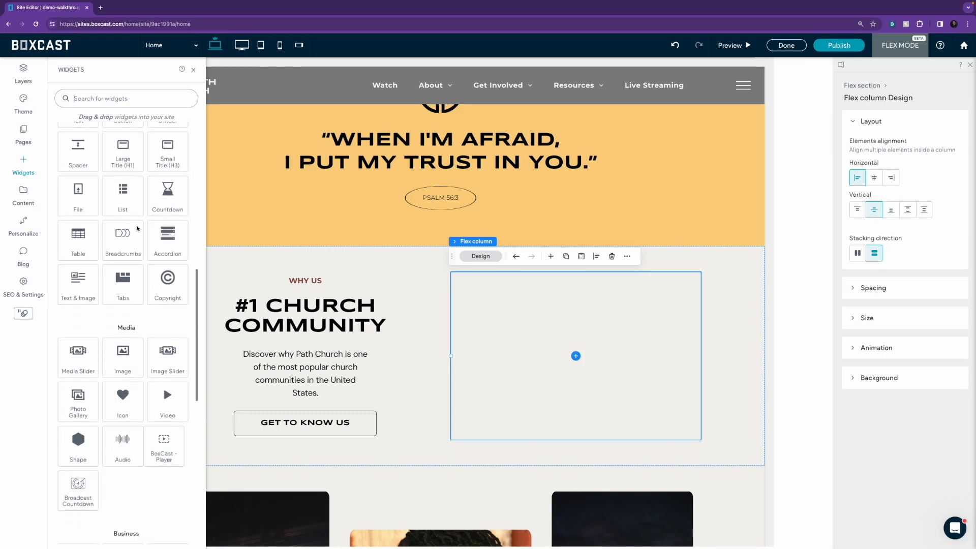
{"action": "scroll", "coordinate": [138, 227], "scroll_direction": "up", "scroll_amount": 10}
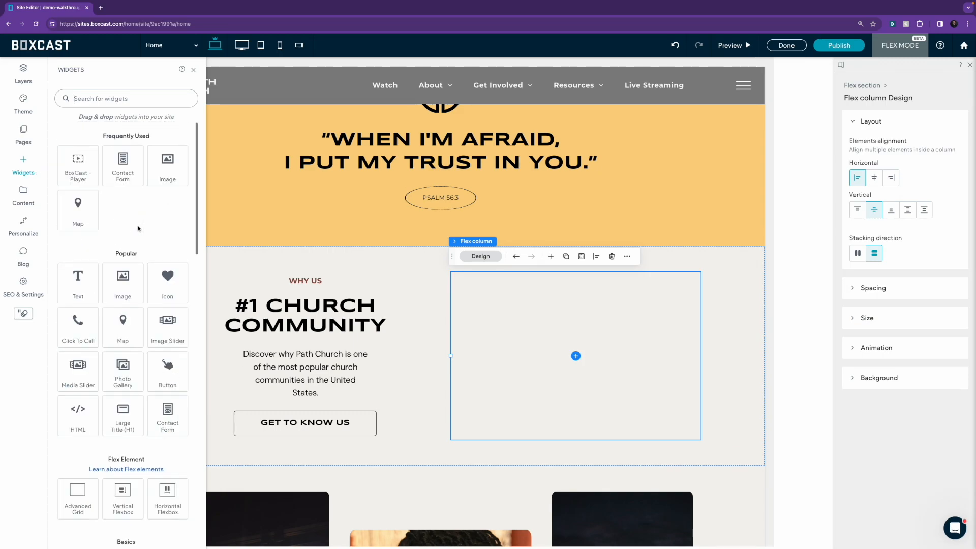
{"action": "left_click", "coordinate": [117, 99]}
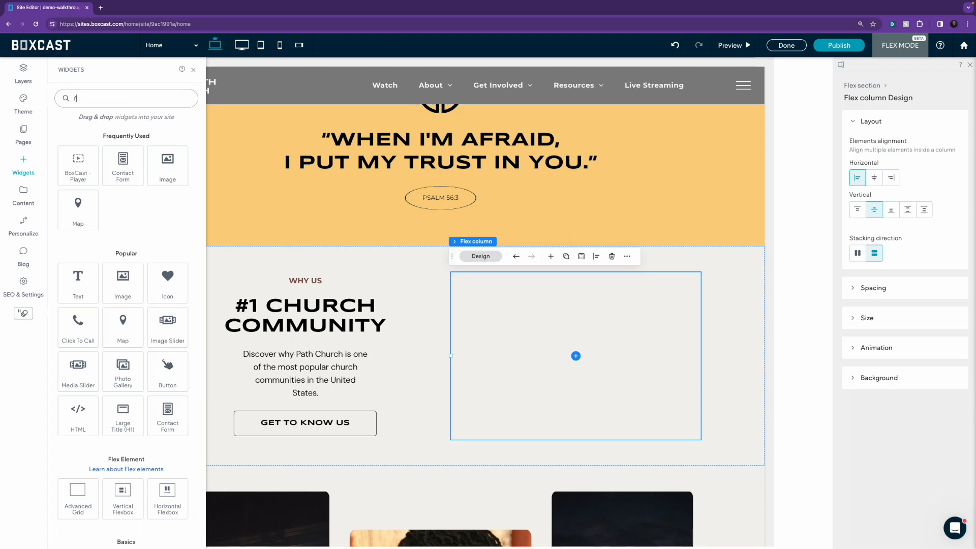
{"action": "type", "text": "form"}
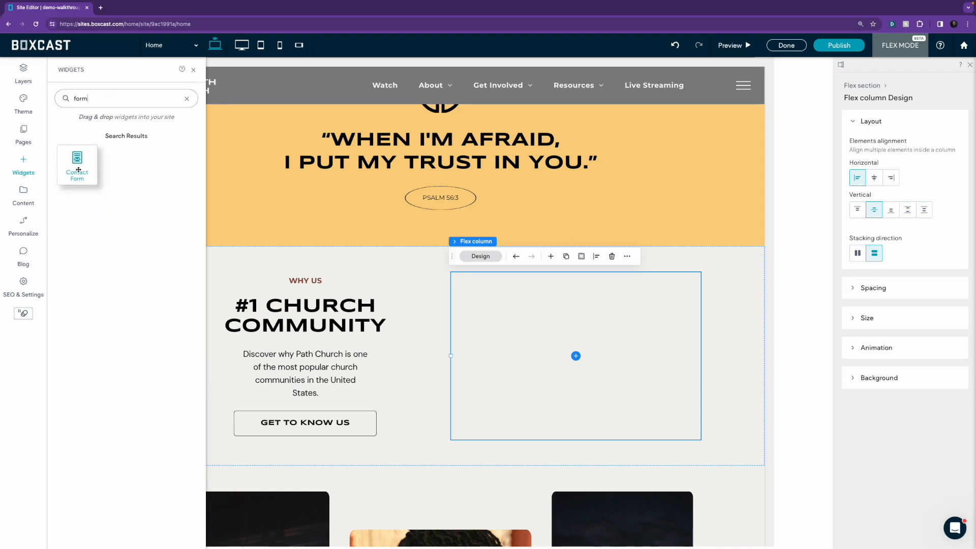
{"action": "left_click_drag", "start_coordinate": [78, 165], "coordinate": [550, 333]}
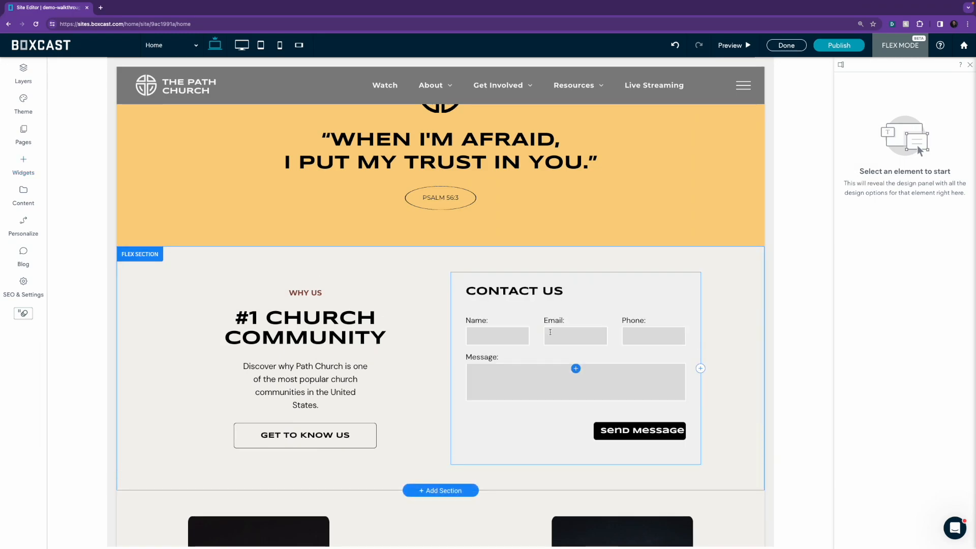
Move the contact form's content window off the form and give the form's frame an 8 px border.
{"action": "left_click_drag", "start_coordinate": [811, 171], "coordinate": [244, 198]}
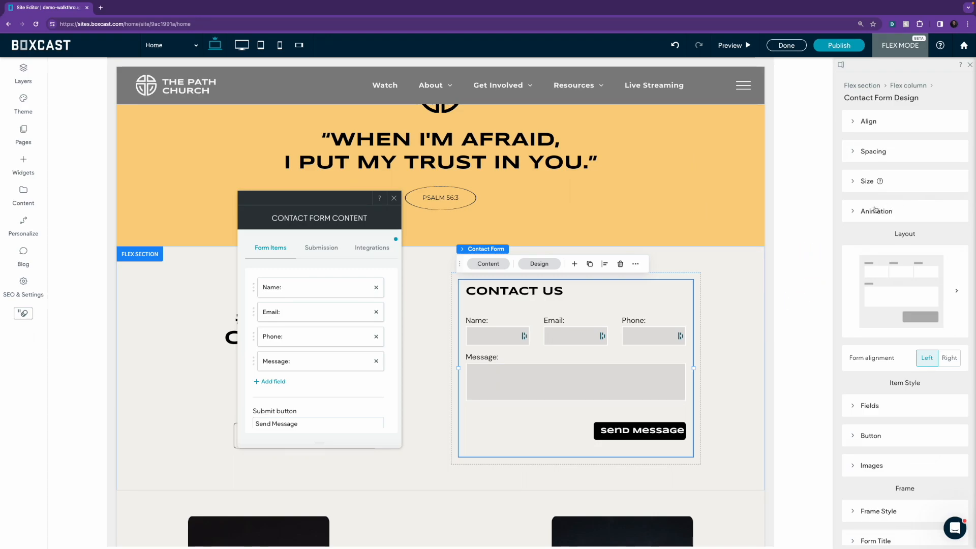
{"action": "scroll", "coordinate": [852, 215], "scroll_direction": "down", "scroll_amount": 3}
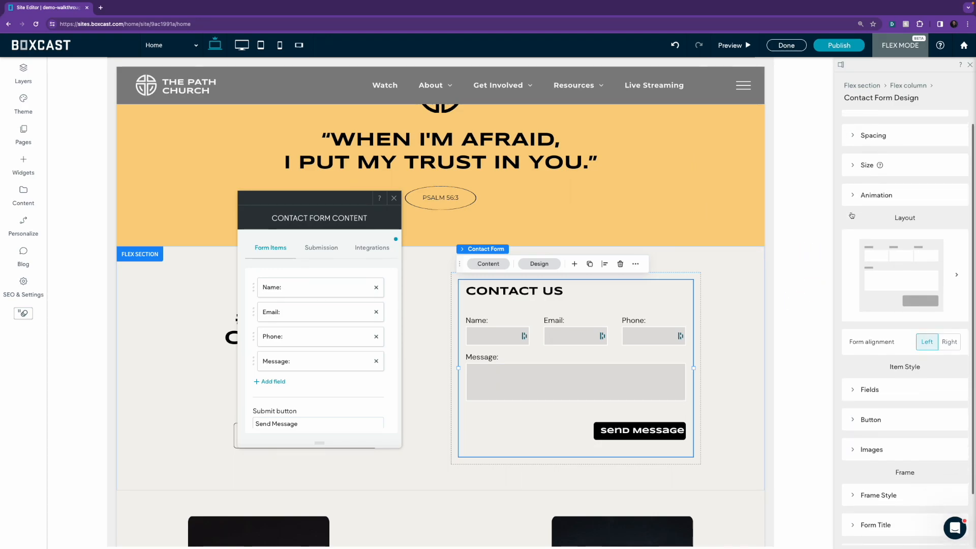
{"action": "left_click", "coordinate": [855, 435]}
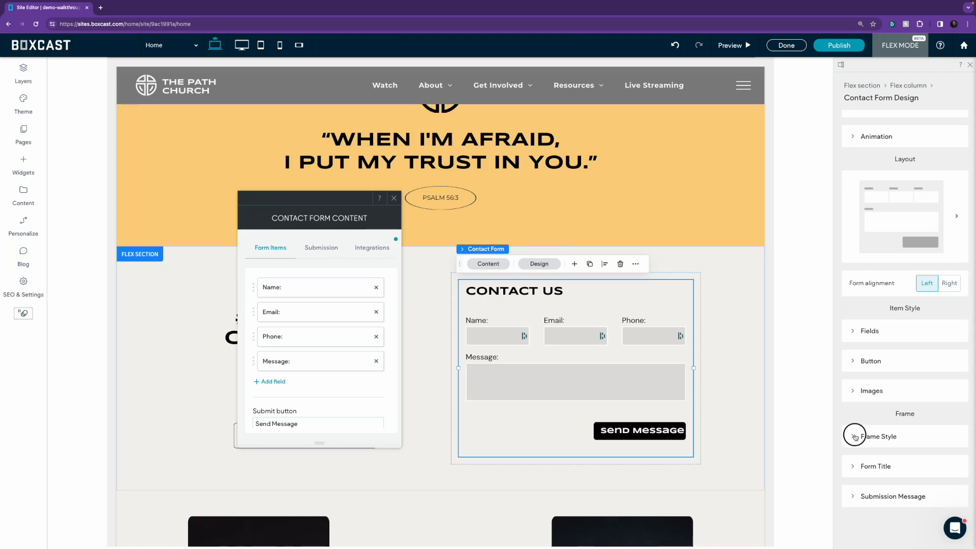
{"action": "left_click_drag", "start_coordinate": [853, 434], "coordinate": [870, 434]}
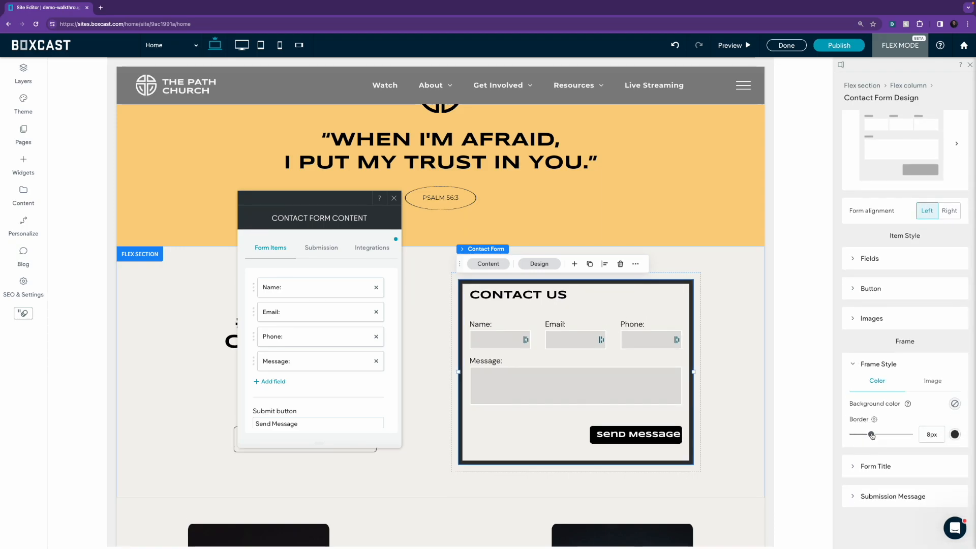
Change the font of the contact form's "Contact Us" title.
{"action": "left_click", "coordinate": [850, 464]}
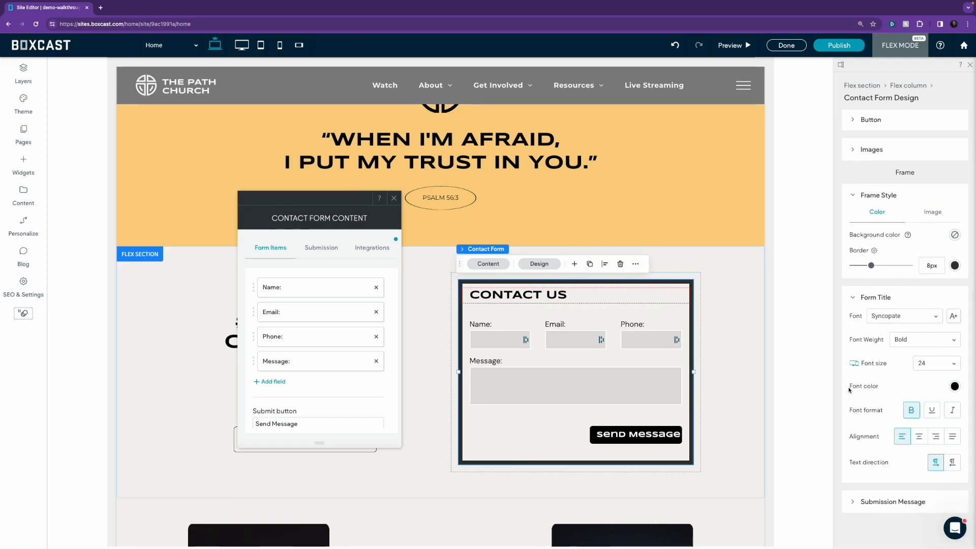
{"action": "left_click", "coordinate": [897, 318]}
{"action": "left_click", "coordinate": [896, 344]}
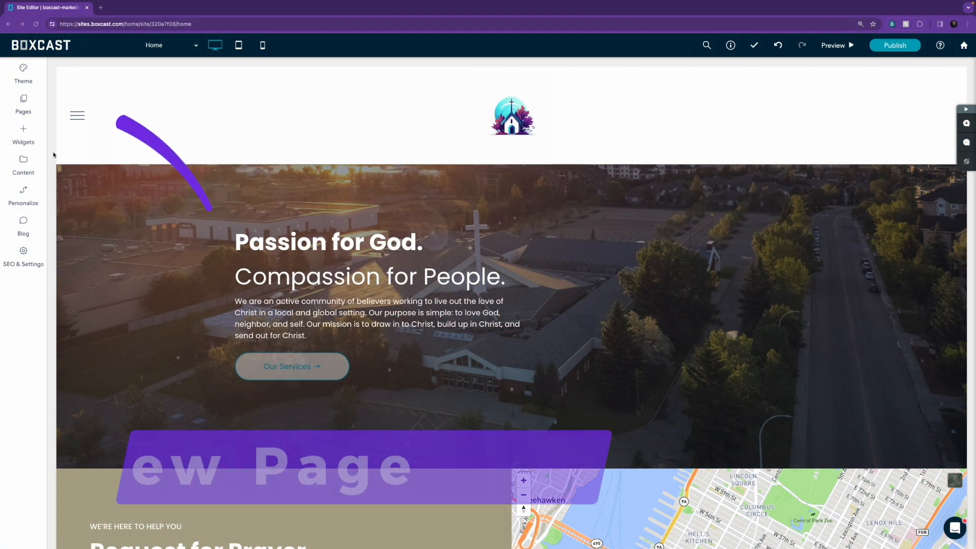
Add an empty page named "Live Streaming" to the site.
{"action": "left_click", "coordinate": [21, 105]}
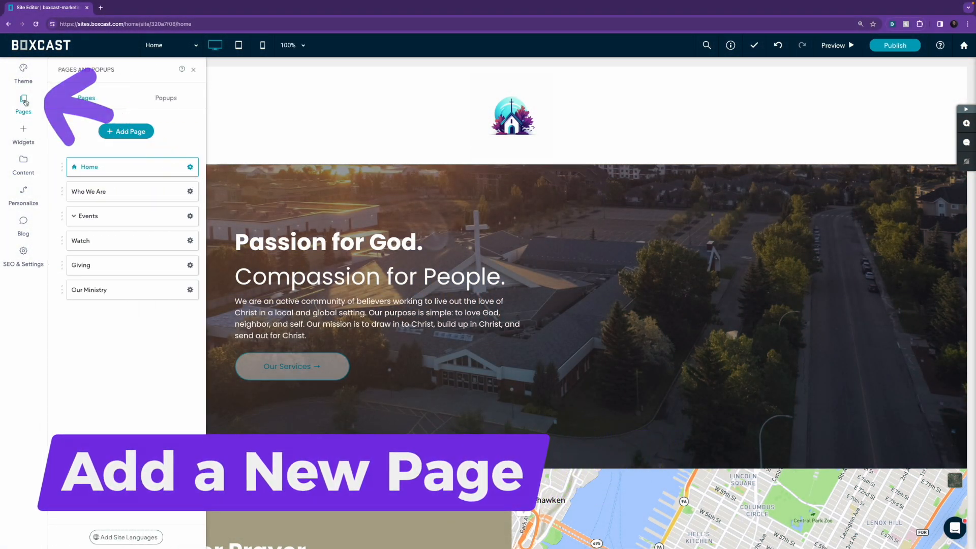
{"action": "left_click", "coordinate": [108, 127]}
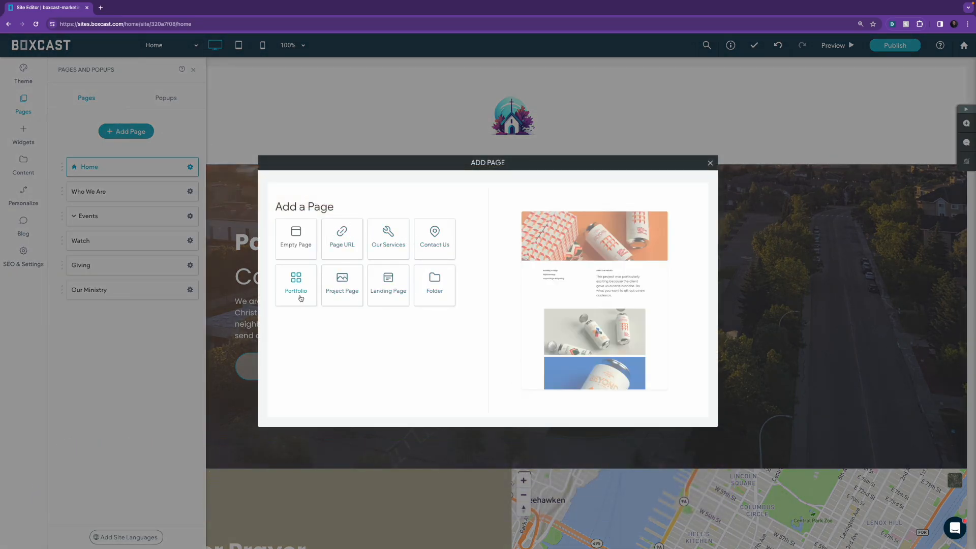
{"action": "left_click", "coordinate": [298, 254]}
{"action": "left_click_drag", "start_coordinate": [323, 244], "coordinate": [275, 243]}
{"action": "type", "text": "Live Streaming"}
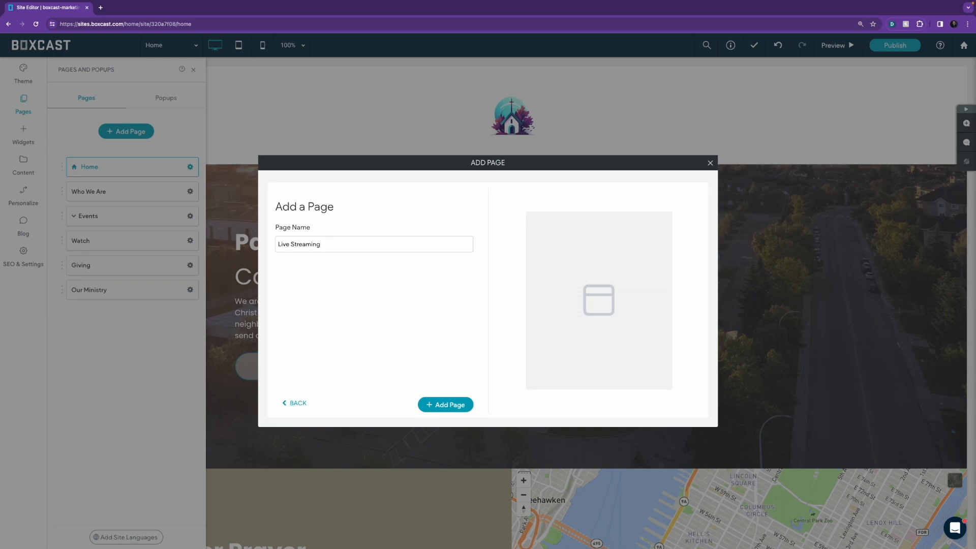
{"action": "left_click", "coordinate": [457, 409]}
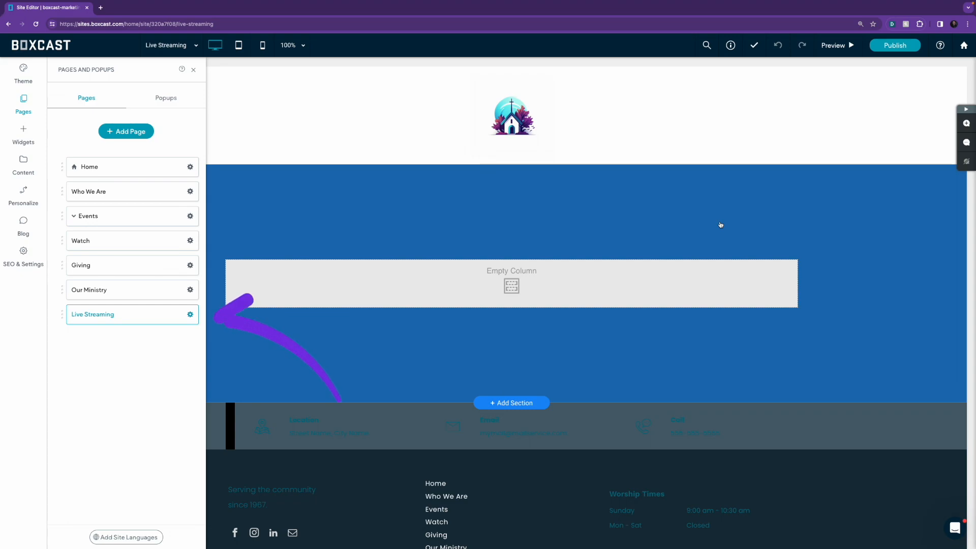
Review the Live Streaming page's options and its URL, SEO, page access and header HTML settings.
{"action": "left_click", "coordinate": [190, 314]}
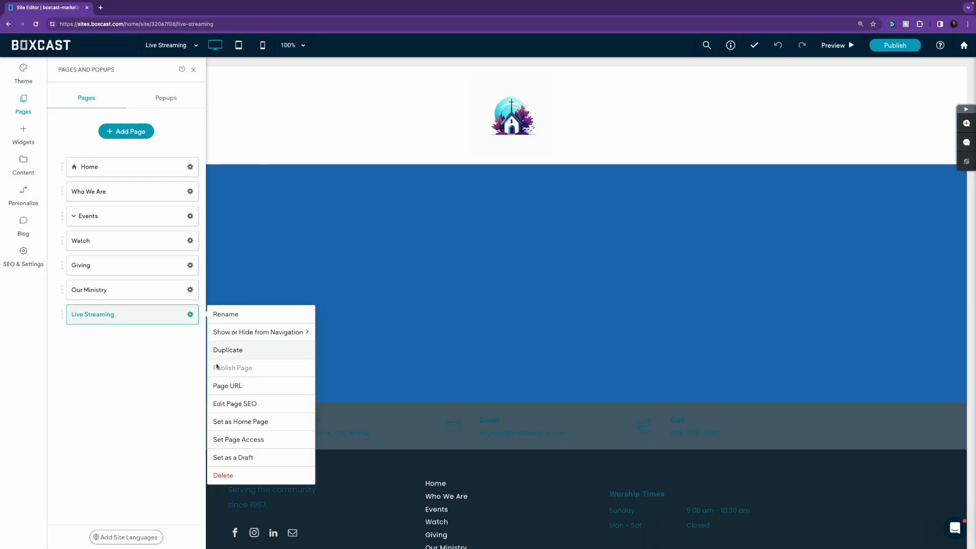
{"action": "left_click", "coordinate": [221, 387]}
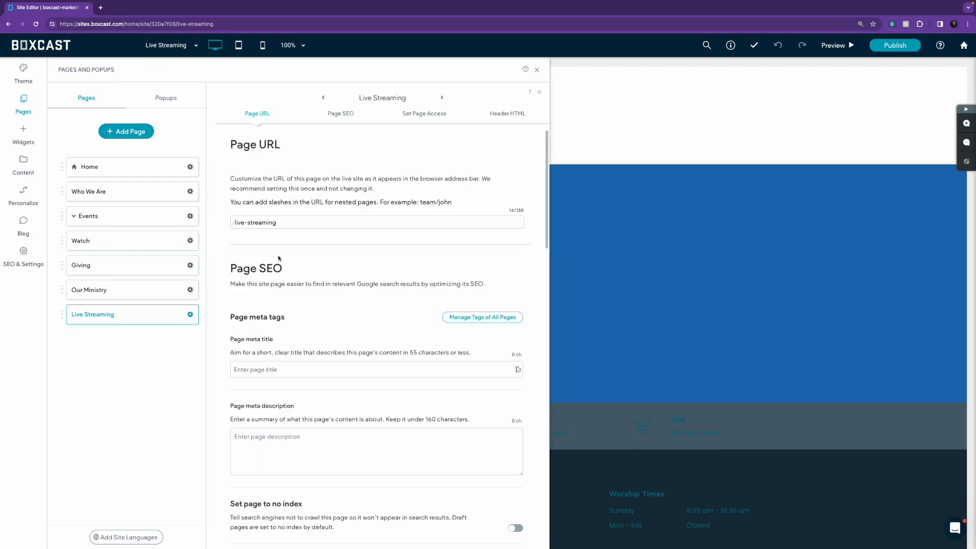
{"action": "left_click", "coordinate": [339, 113]}
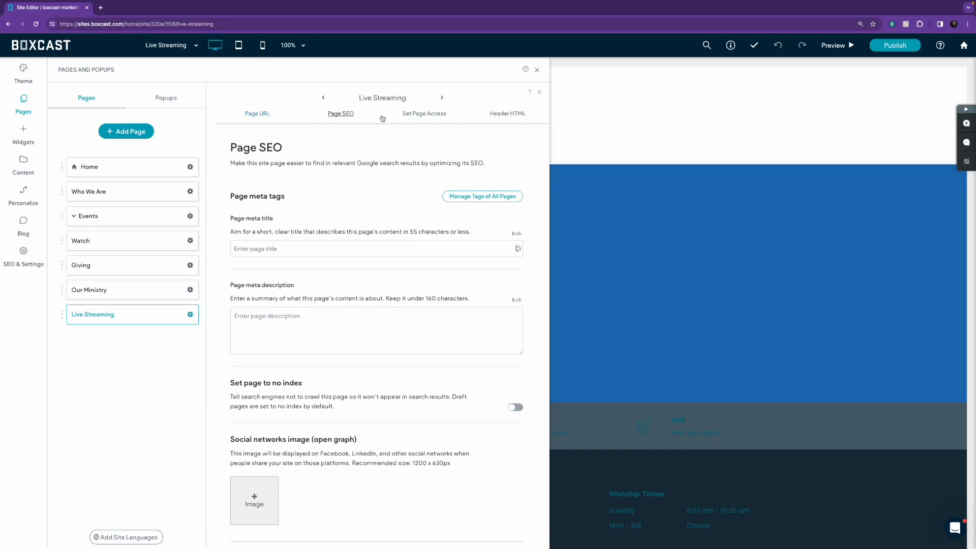
{"action": "left_click", "coordinate": [415, 115]}
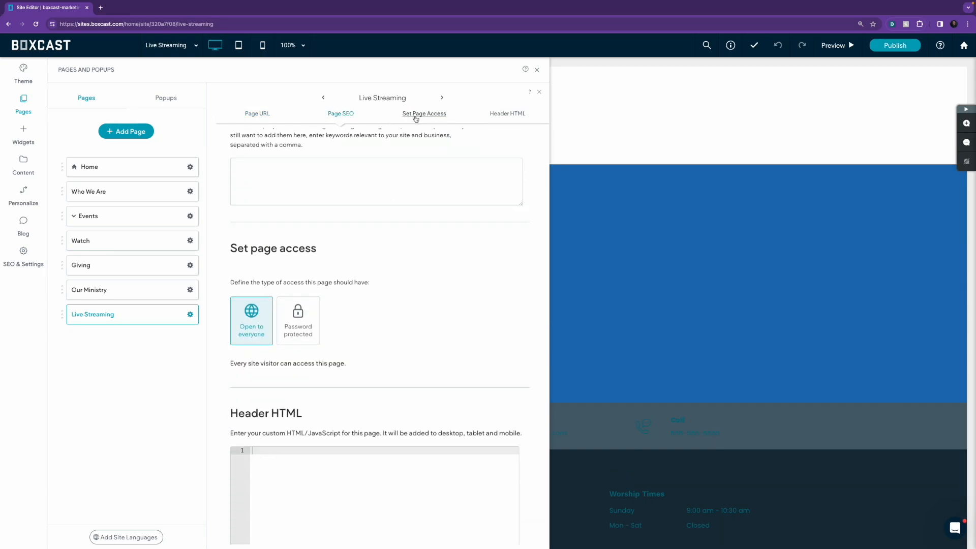
{"action": "left_click", "coordinate": [503, 114]}
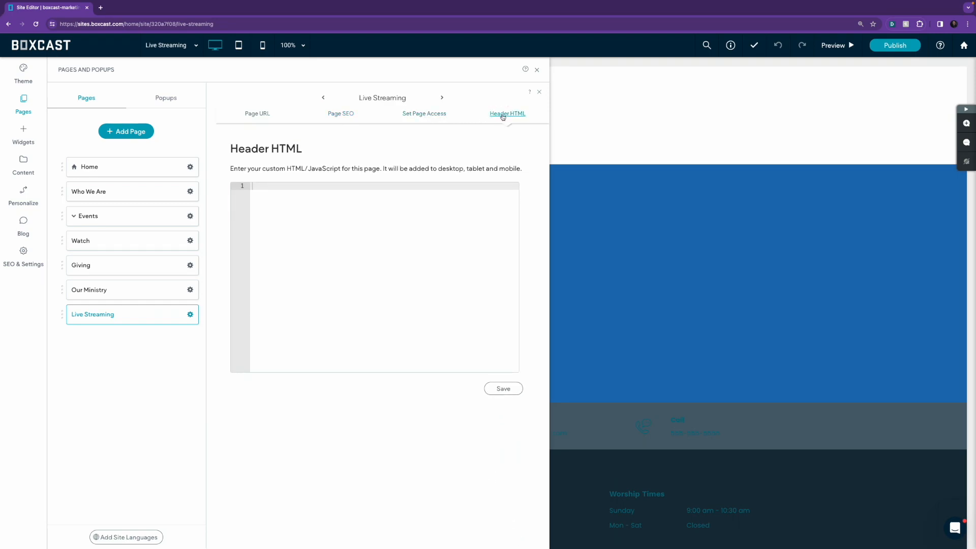
{"action": "left_click", "coordinate": [190, 315]}
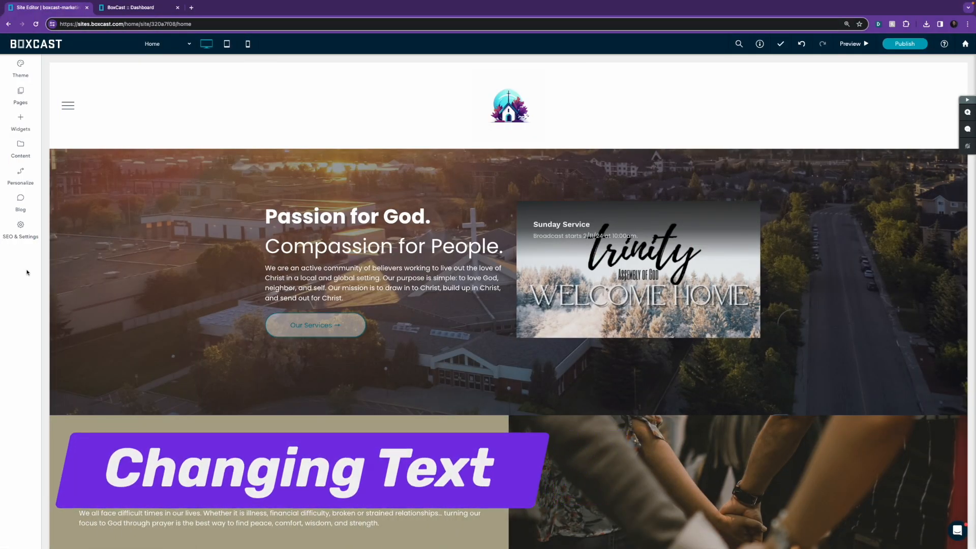
Replace the "Upcoming Events" heading on the home page with "Join us for these events!".
{"action": "scroll", "coordinate": [236, 315], "scroll_direction": "down", "scroll_amount": 4}
{"action": "left_click", "coordinate": [236, 315]}
{"action": "scroll", "coordinate": [236, 315], "scroll_direction": "down", "scroll_amount": 4}
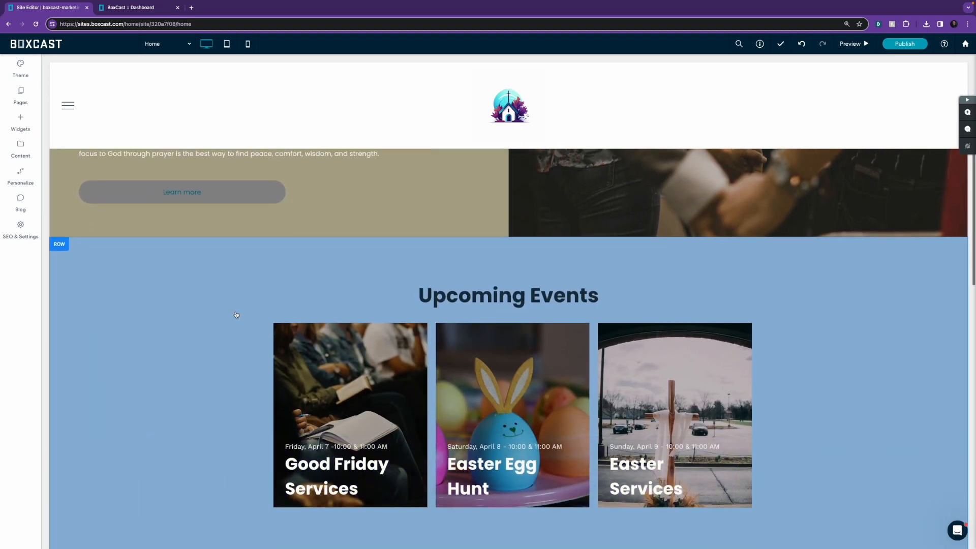
{"action": "left_click", "coordinate": [474, 280]}
{"action": "double_click", "coordinate": [475, 278]}
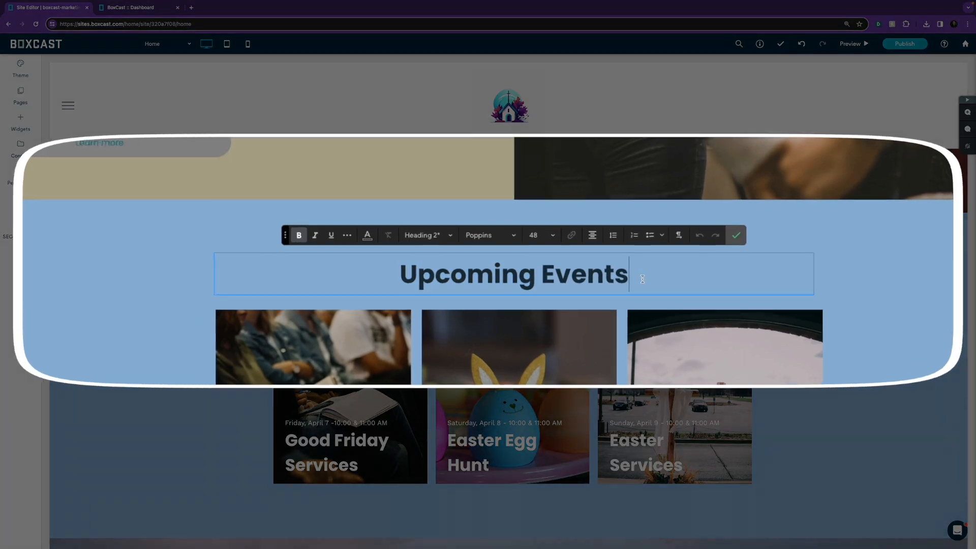
{"action": "left_click_drag", "start_coordinate": [631, 274], "coordinate": [370, 271]}
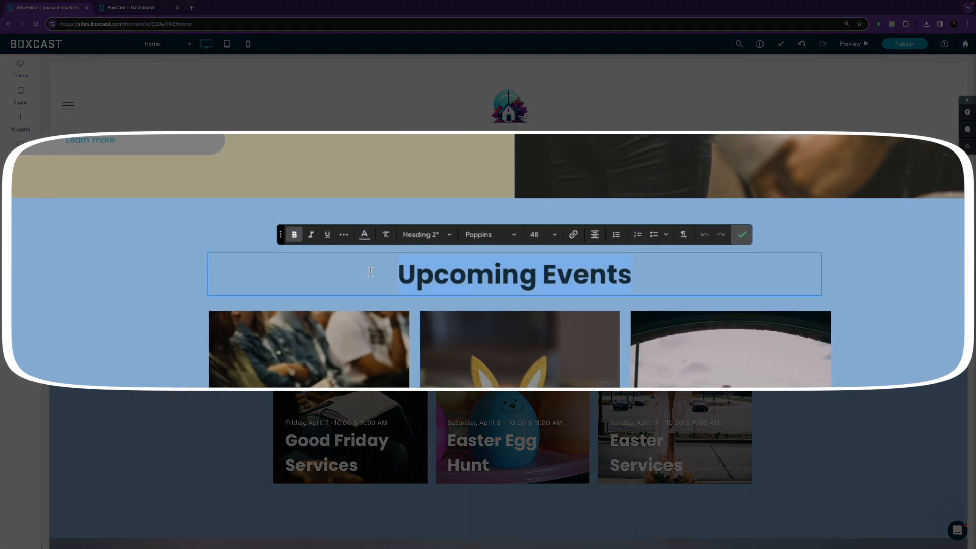
{"action": "key", "text": "BackSpace"}
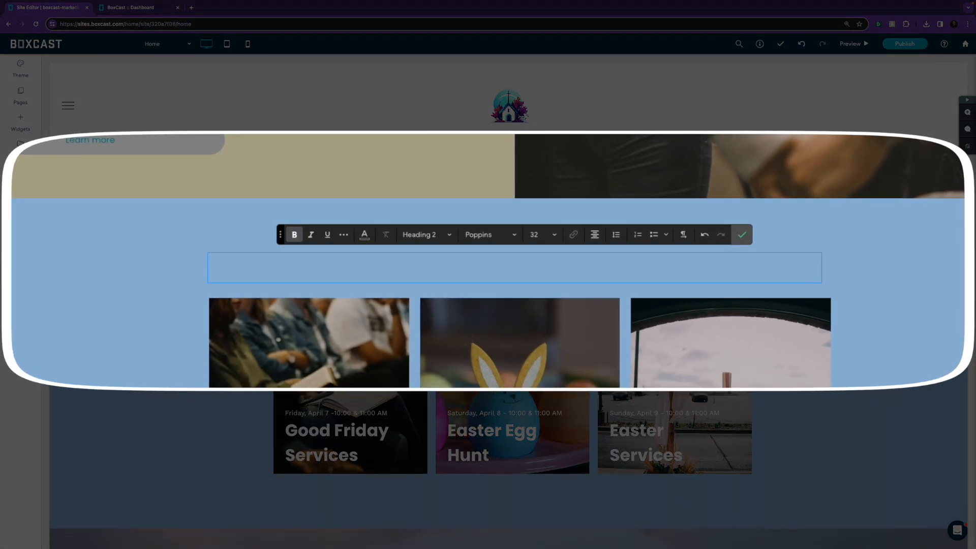
{"action": "type", "text": "Joinn"}
{"action": "key", "text": "BackSpace"}
{"action": "type", "text": "us for these events!"}
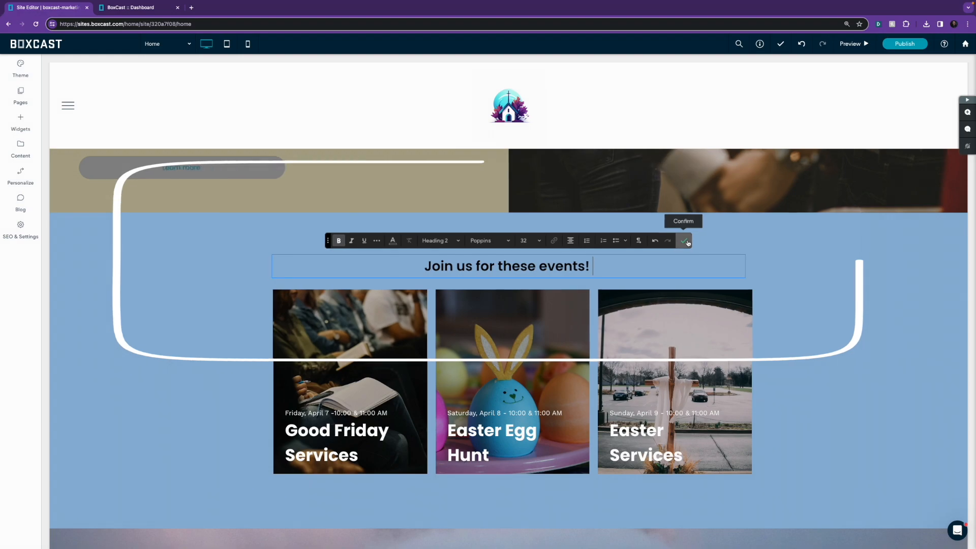
{"action": "left_click", "coordinate": [684, 240]}
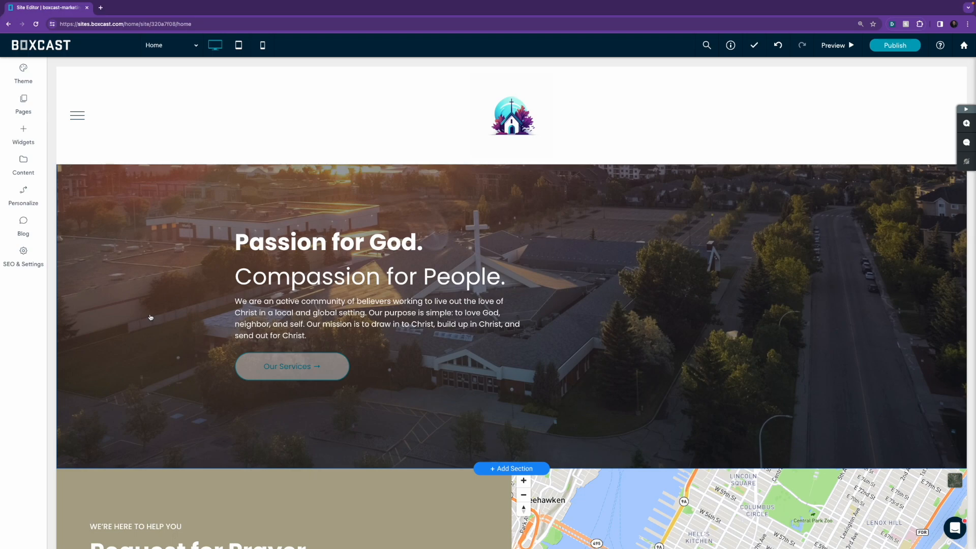
Set the site photo of a worshipper with clasped hands as the background image of the "Join on Sundays!" row.
{"action": "scroll", "coordinate": [151, 317], "scroll_direction": "down", "scroll_amount": 8}
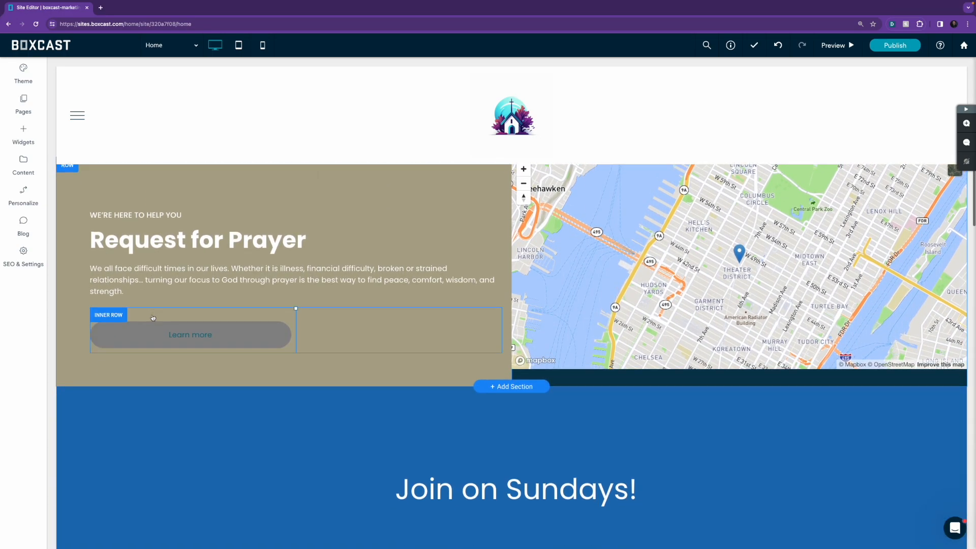
{"action": "scroll", "coordinate": [153, 318], "scroll_direction": "down", "scroll_amount": 1}
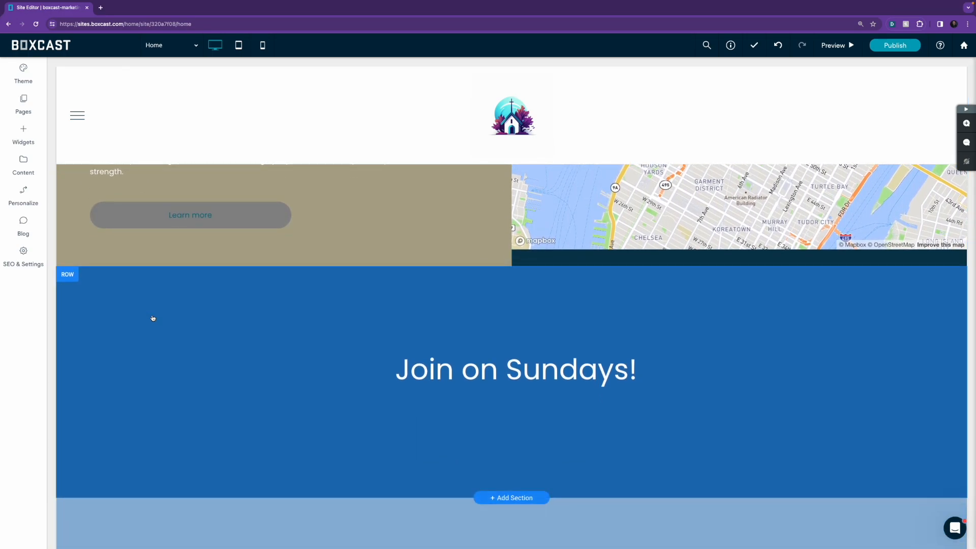
{"action": "scroll", "coordinate": [152, 318], "scroll_direction": "up", "scroll_amount": 1}
{"action": "left_click", "coordinate": [152, 319]}
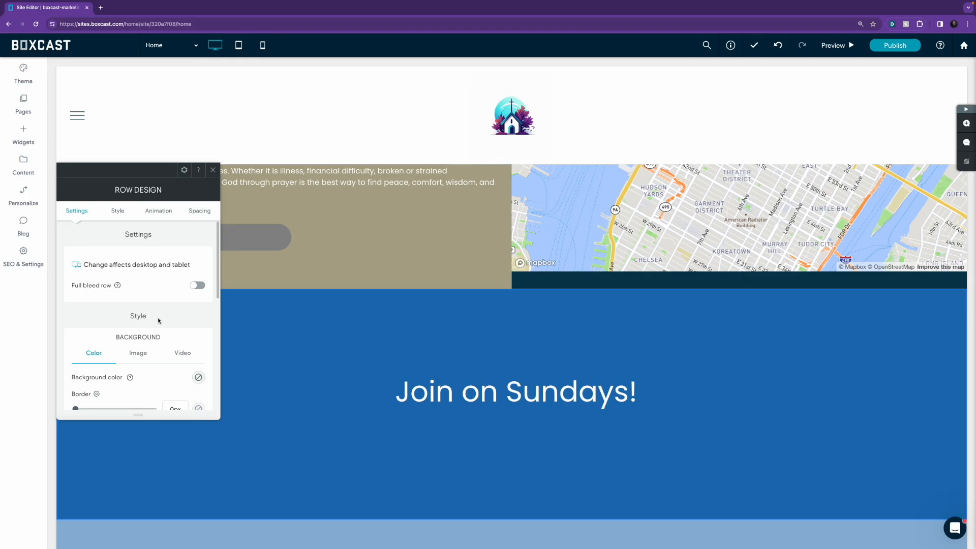
{"action": "scroll", "coordinate": [159, 321], "scroll_direction": "down", "scroll_amount": 1}
{"action": "left_click", "coordinate": [137, 296]}
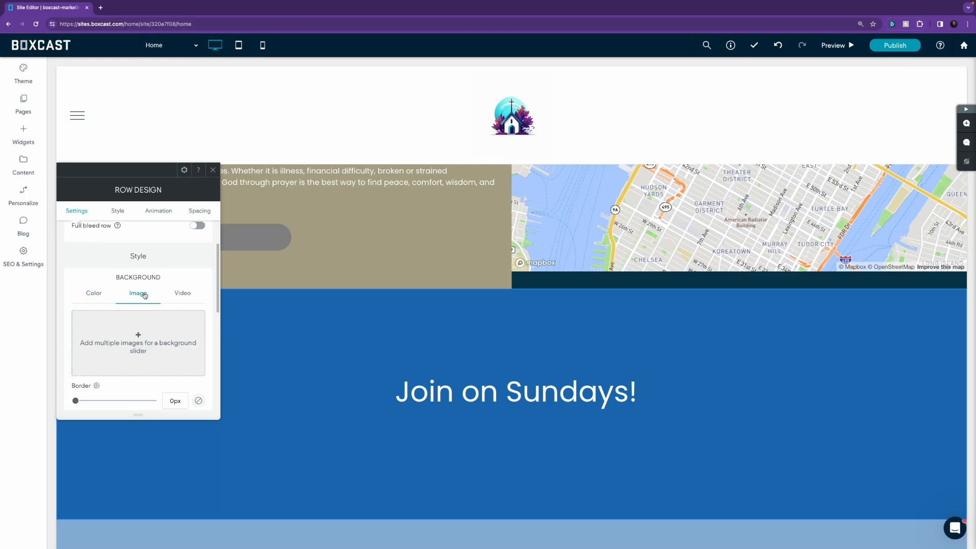
{"action": "scroll", "coordinate": [145, 296], "scroll_direction": "down", "scroll_amount": 1}
{"action": "left_click", "coordinate": [138, 298]}
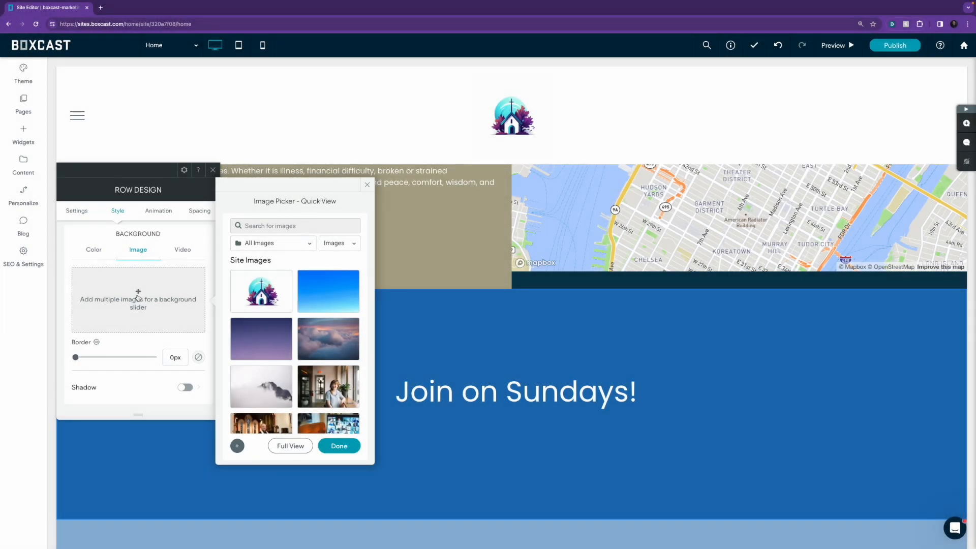
{"action": "scroll", "coordinate": [277, 340], "scroll_direction": "down", "scroll_amount": 5}
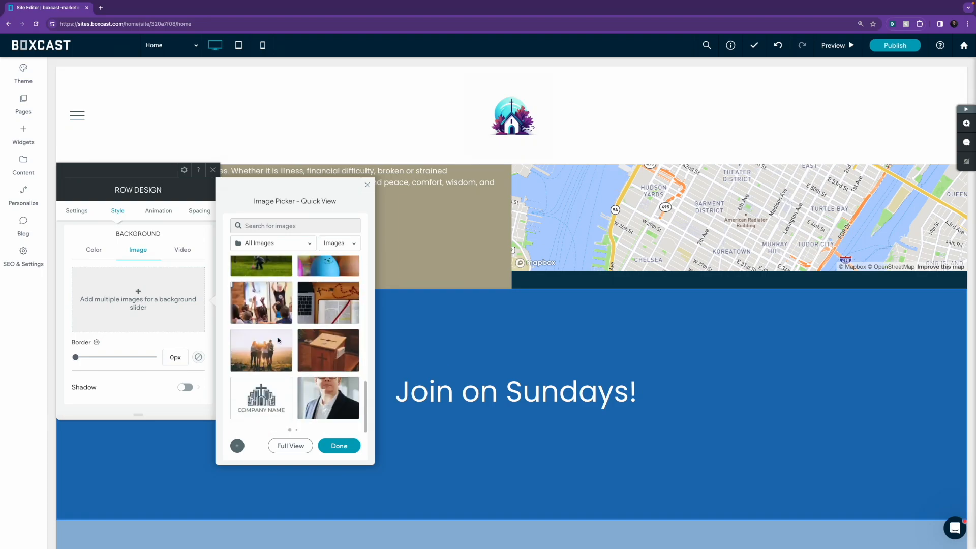
{"action": "scroll", "coordinate": [278, 340], "scroll_direction": "down", "scroll_amount": 10}
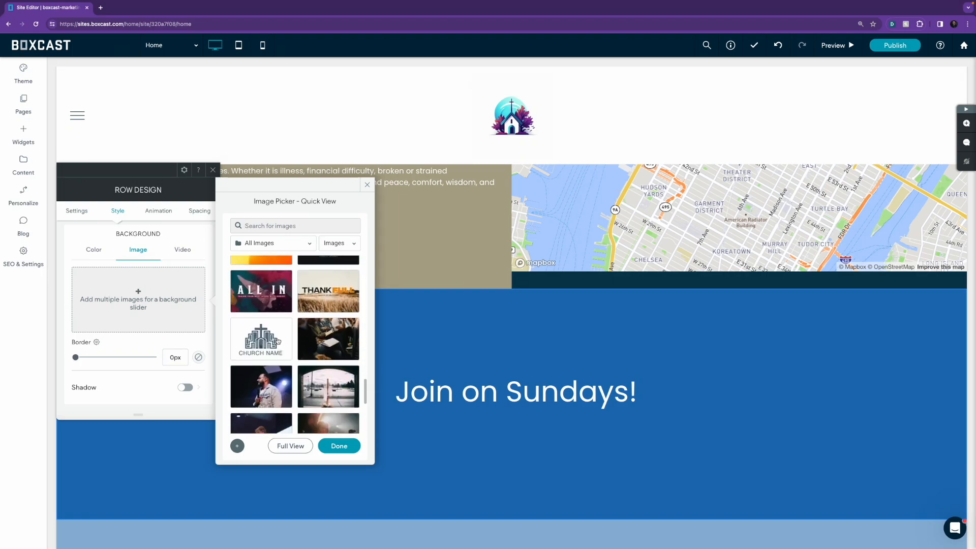
{"action": "scroll", "coordinate": [278, 340], "scroll_direction": "down", "scroll_amount": 2}
{"action": "left_click", "coordinate": [331, 316]}
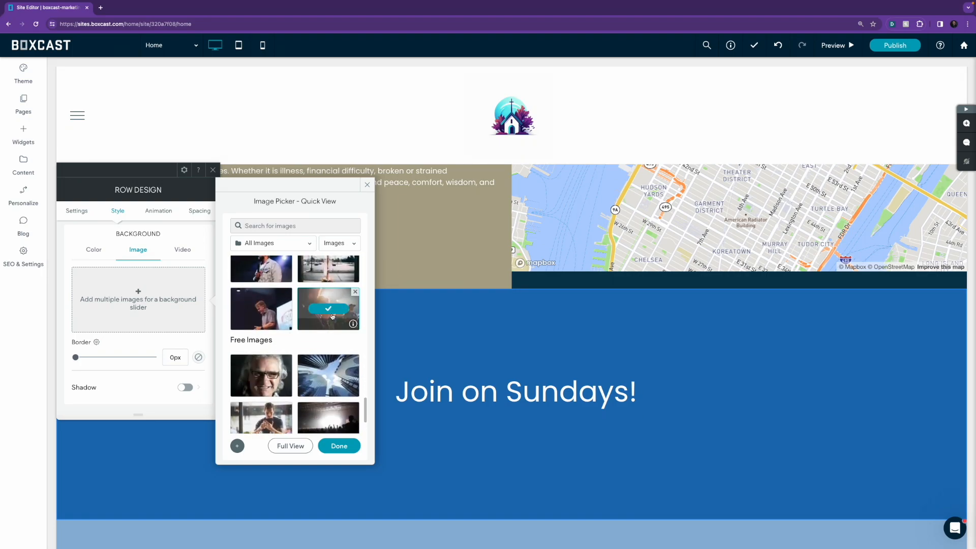
{"action": "left_click", "coordinate": [336, 445]}
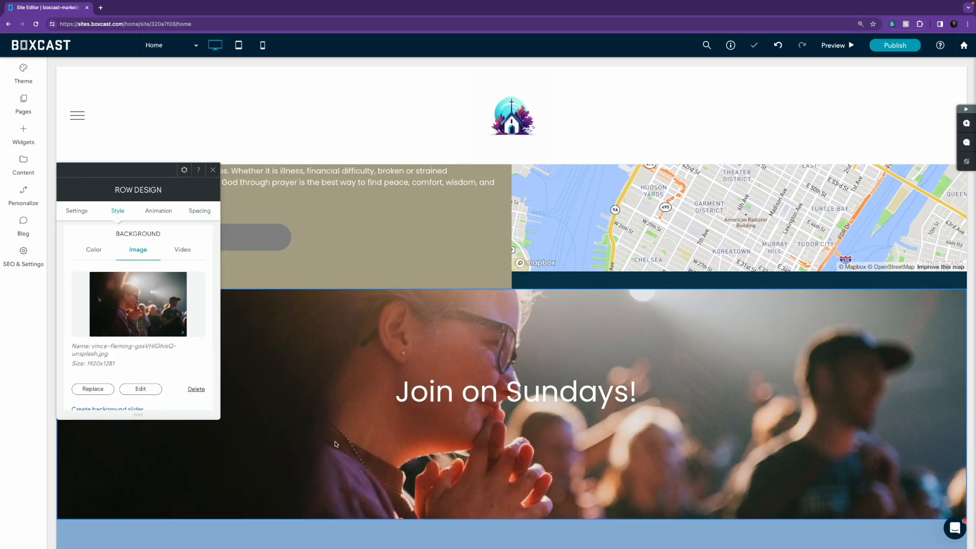
{"action": "scroll", "coordinate": [320, 437], "scroll_direction": "down", "scroll_amount": 1}
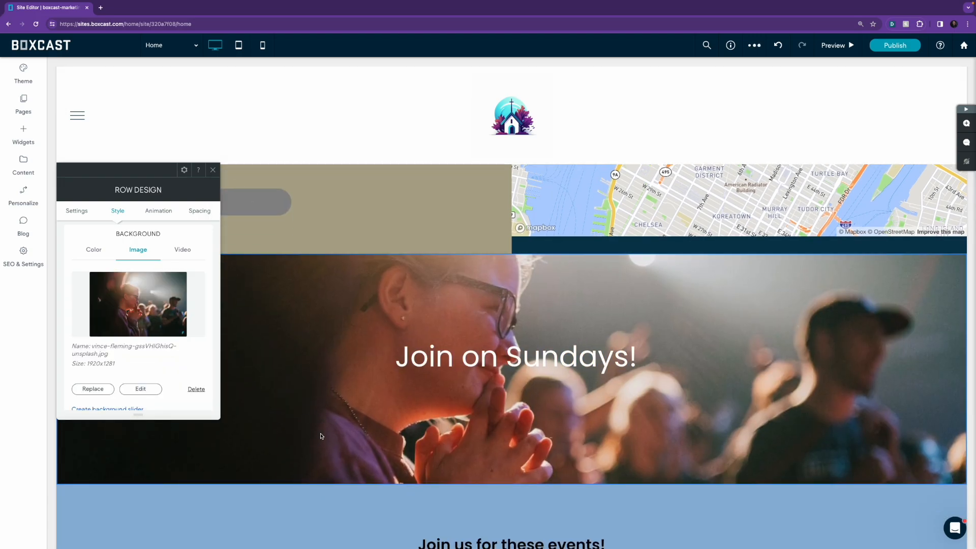
{"action": "scroll", "coordinate": [186, 328], "scroll_direction": "down", "scroll_amount": 3}
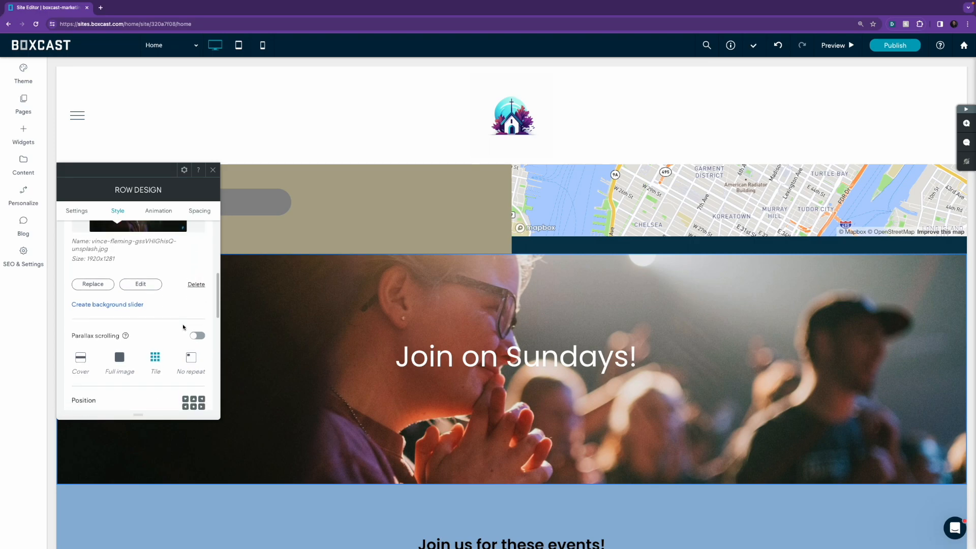
{"action": "scroll", "coordinate": [174, 329], "scroll_direction": "down", "scroll_amount": 1}
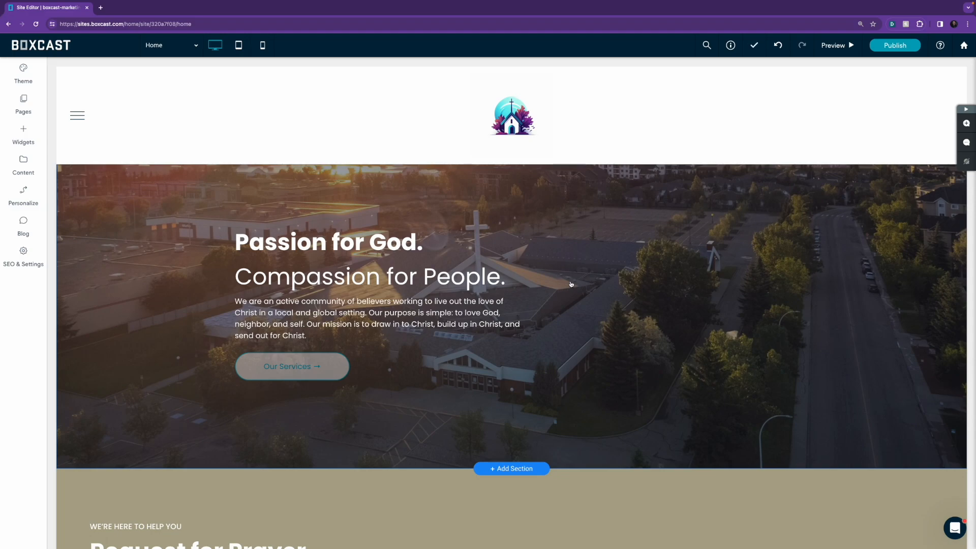
Add a second column to the "Request for Prayer" row.
{"action": "scroll", "coordinate": [571, 285], "scroll_direction": "down", "scroll_amount": 4}
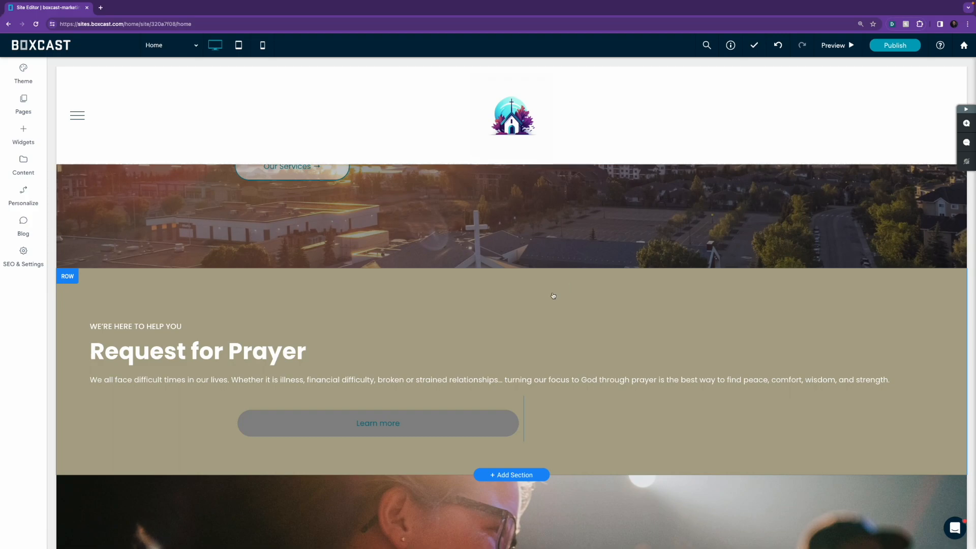
{"action": "right_click", "coordinate": [523, 311]}
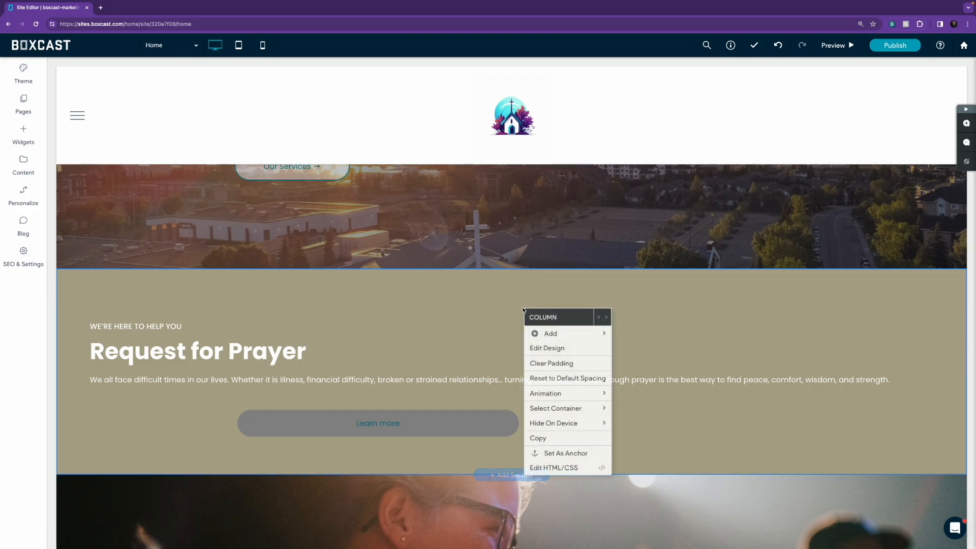
{"action": "mouse_move", "coordinate": [553, 334]}
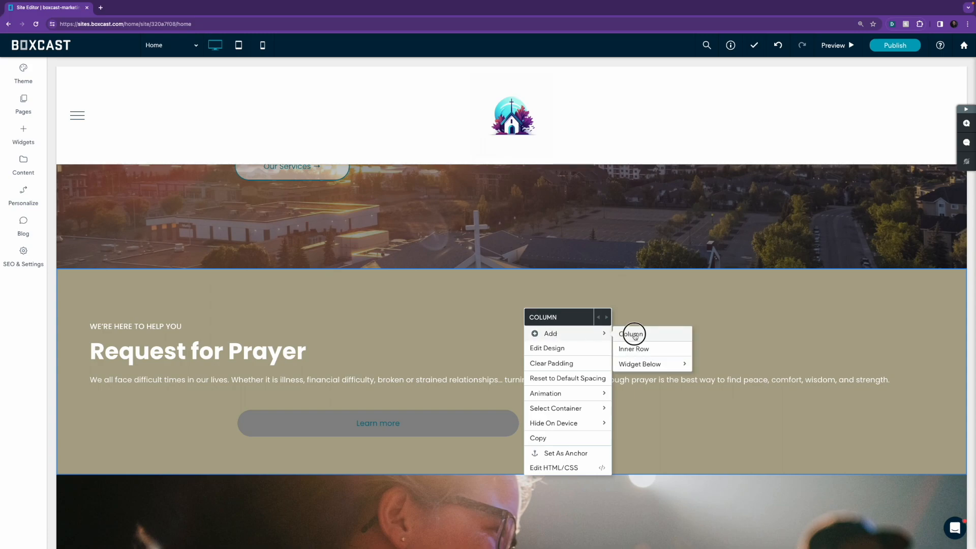
{"action": "left_click", "coordinate": [634, 334]}
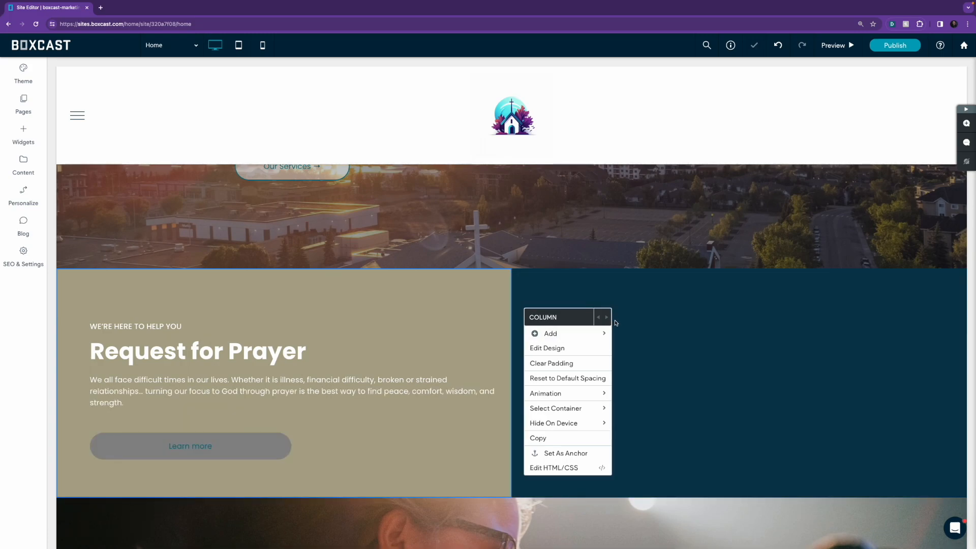
{"action": "left_click", "coordinate": [614, 299]}
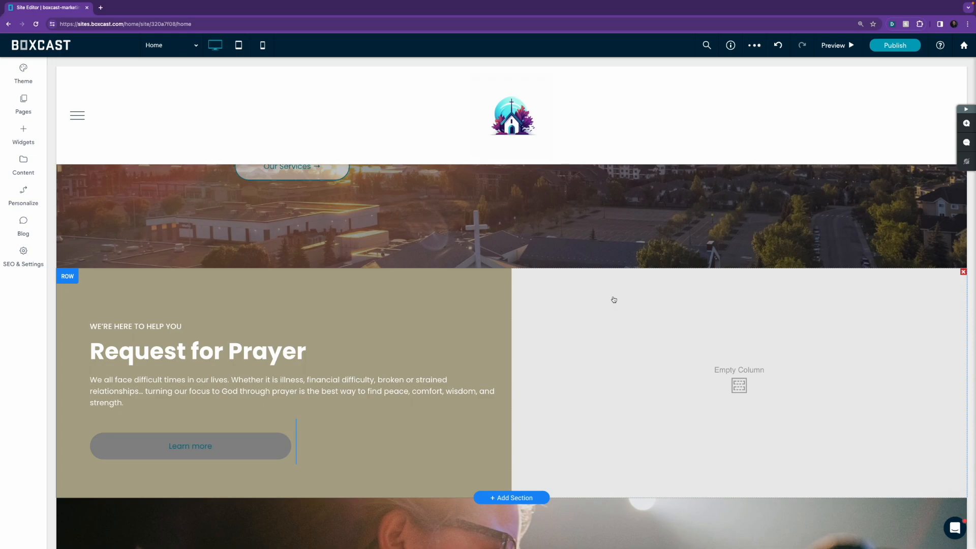
Place an Image widget in the empty column beside "Request for Prayer", using the photo of the smiling woman, and show its design options.
{"action": "left_click", "coordinate": [24, 135]}
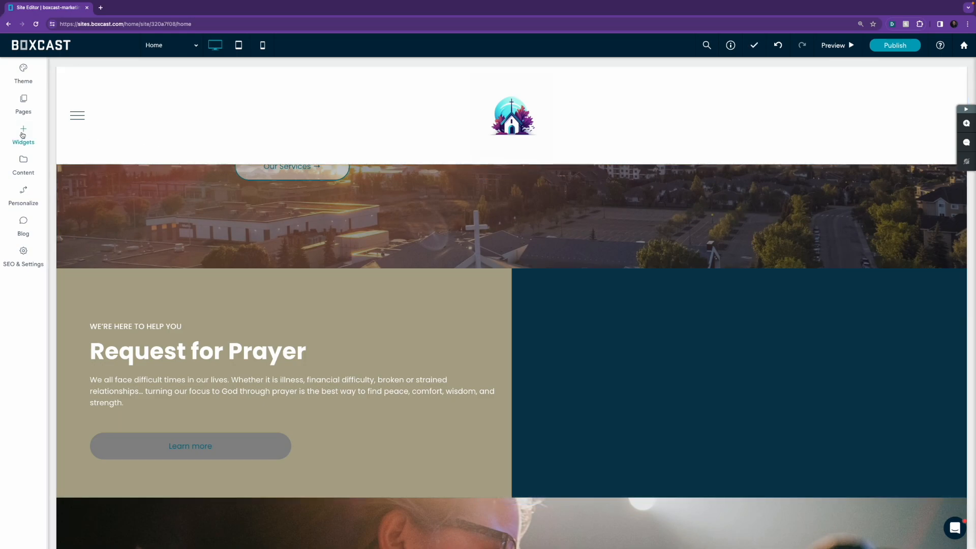
{"action": "left_click_drag", "start_coordinate": [164, 167], "coordinate": [714, 392]}
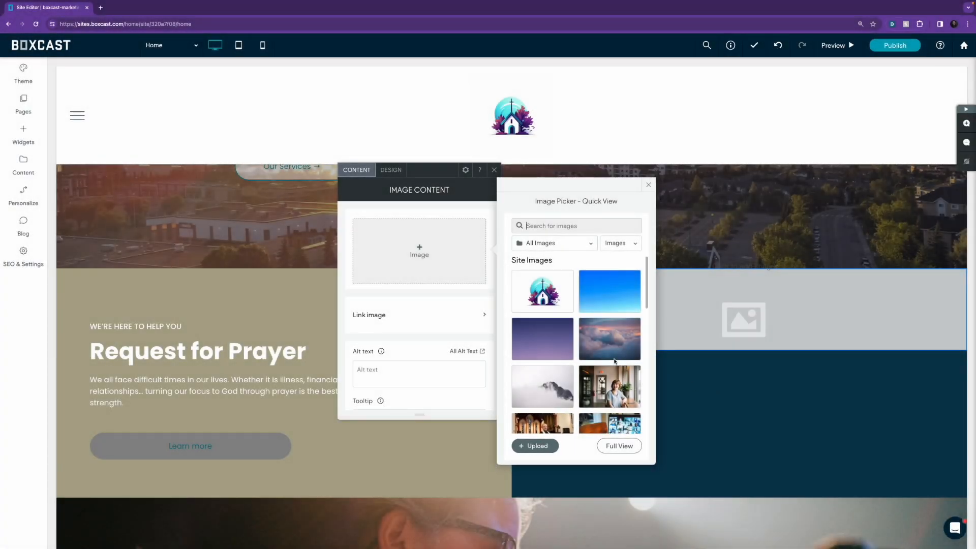
{"action": "scroll", "coordinate": [608, 328], "scroll_direction": "down", "scroll_amount": 1}
{"action": "left_click", "coordinate": [606, 331]}
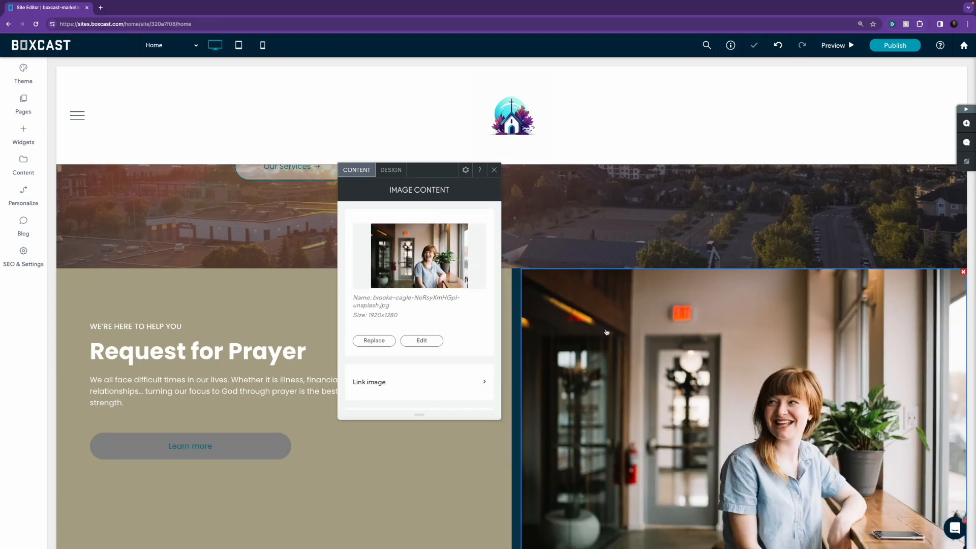
{"action": "scroll", "coordinate": [612, 338], "scroll_direction": "down", "scroll_amount": 2}
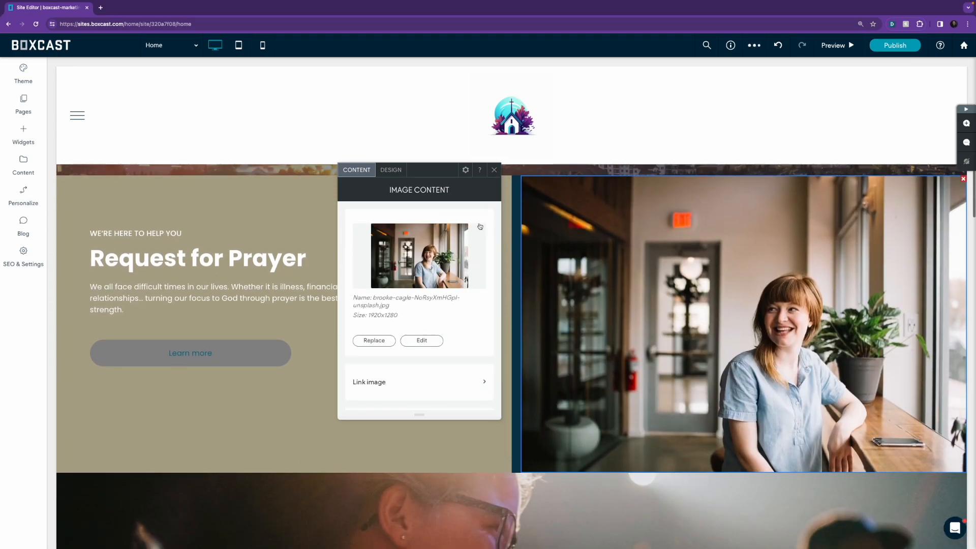
{"action": "left_click", "coordinate": [385, 171]}
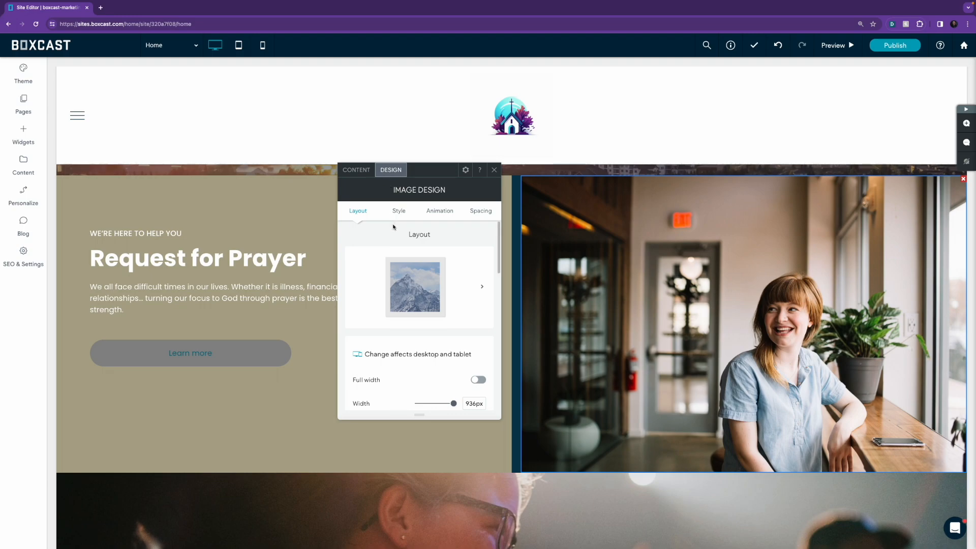
{"action": "scroll", "coordinate": [396, 230], "scroll_direction": "down", "scroll_amount": 1}
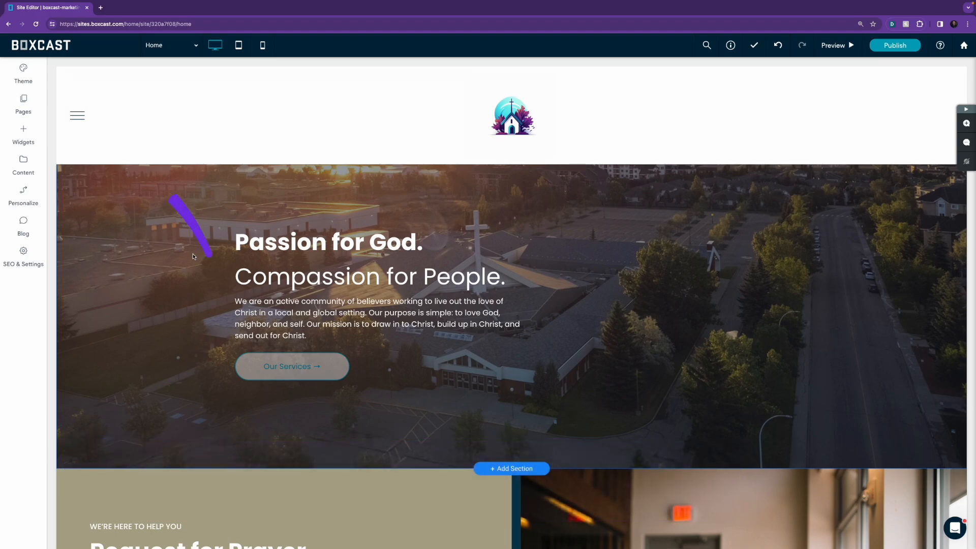
Browse the available widgets, including the Basics, Media, Business and Social categories.
{"action": "left_click", "coordinate": [35, 140]}
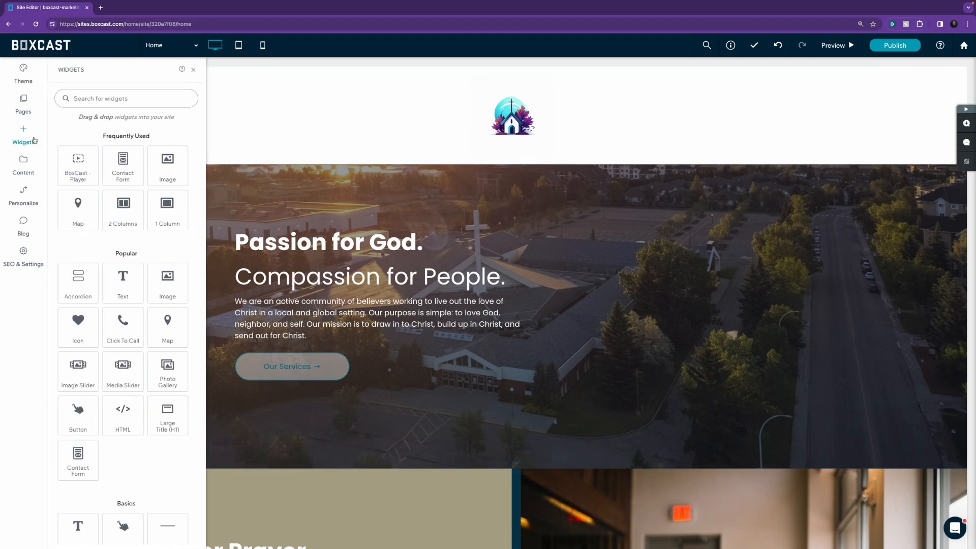
{"action": "scroll", "coordinate": [163, 276], "scroll_direction": "down", "scroll_amount": 10}
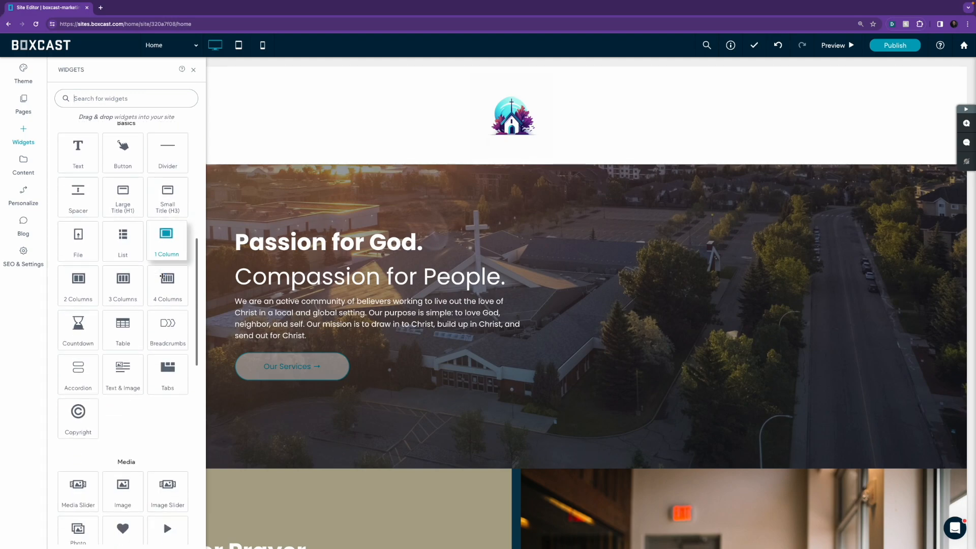
{"action": "scroll", "coordinate": [163, 276], "scroll_direction": "down", "scroll_amount": 7}
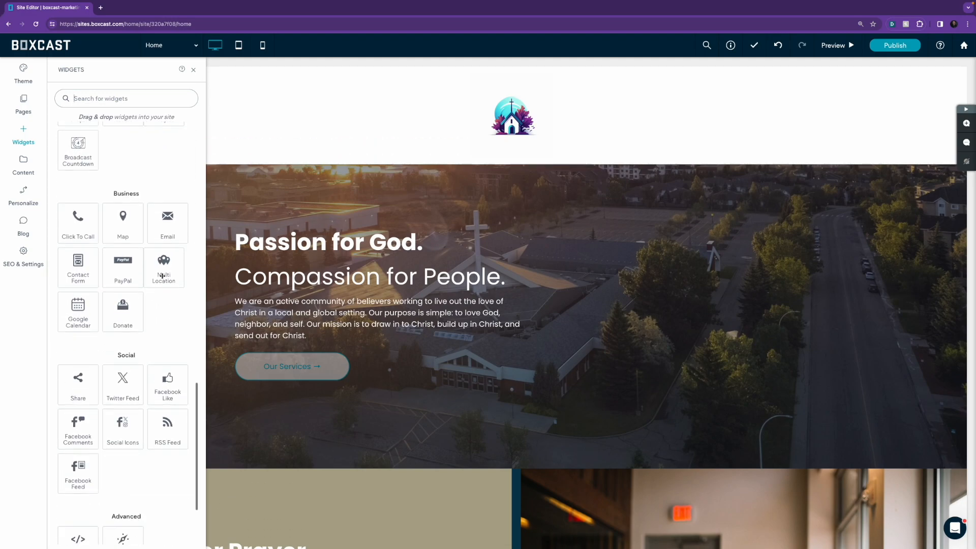
{"action": "scroll", "coordinate": [164, 275], "scroll_direction": "up", "scroll_amount": 17}
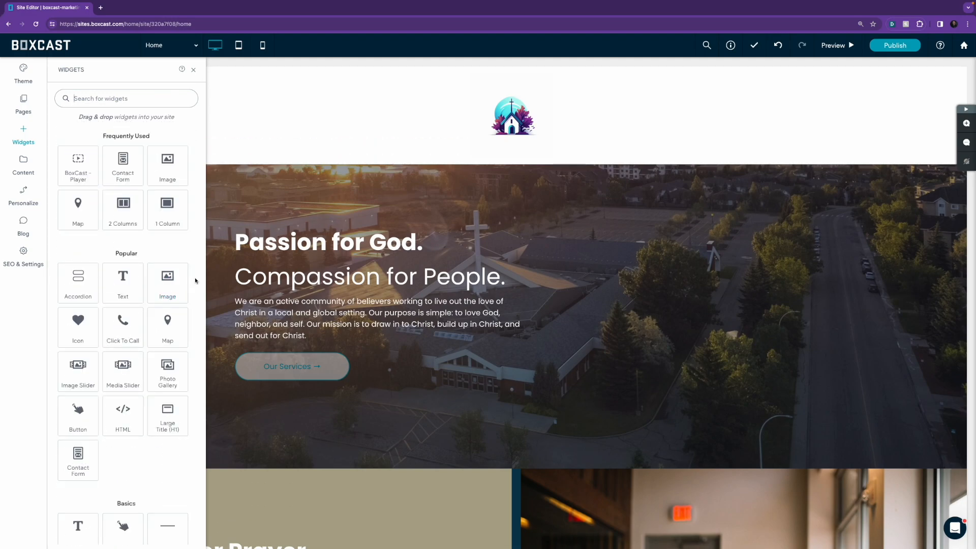
{"action": "left_click", "coordinate": [658, 381]}
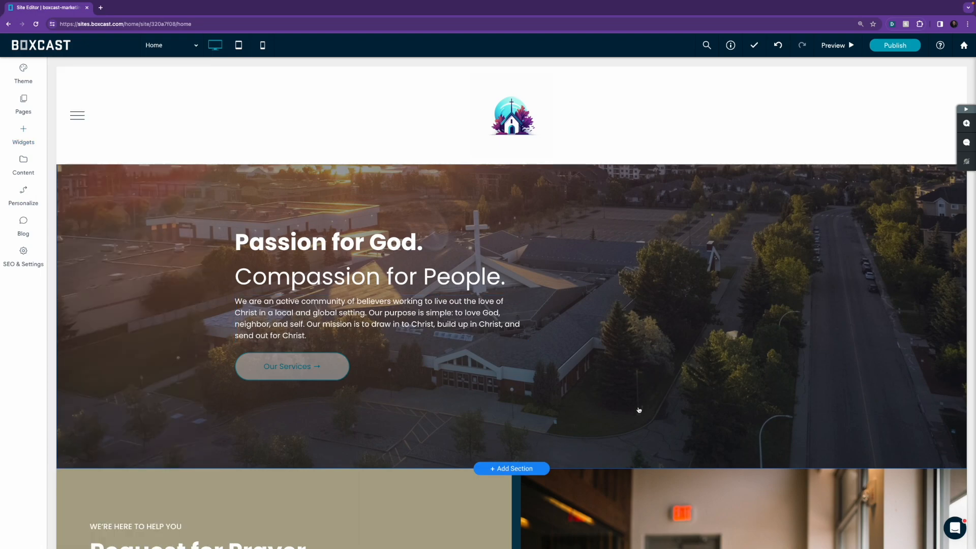
{"action": "scroll", "coordinate": [639, 410], "scroll_direction": "down", "scroll_amount": 15}
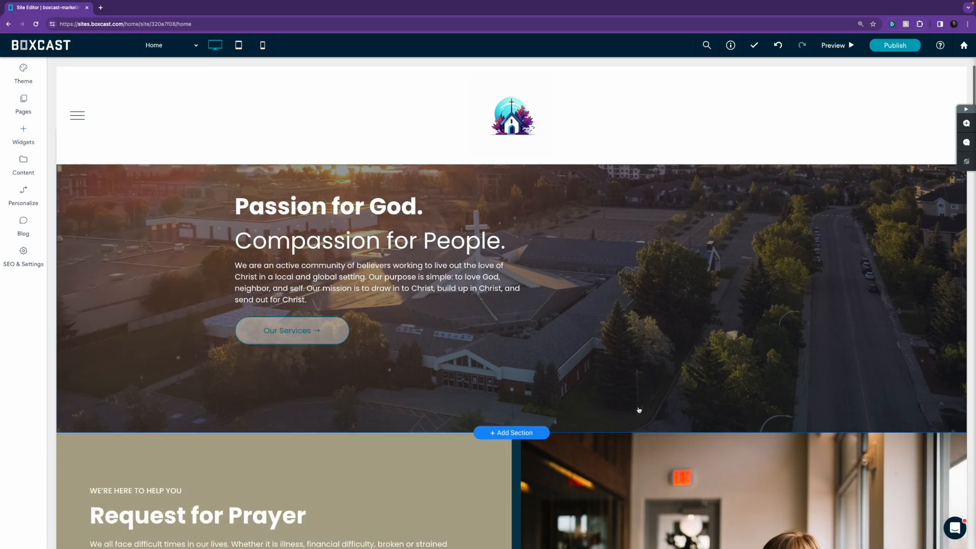
Add a second column to the "Reach out today!" row and place a Contact Form widget in it.
{"action": "scroll", "coordinate": [639, 410], "scroll_direction": "down", "scroll_amount": 8}
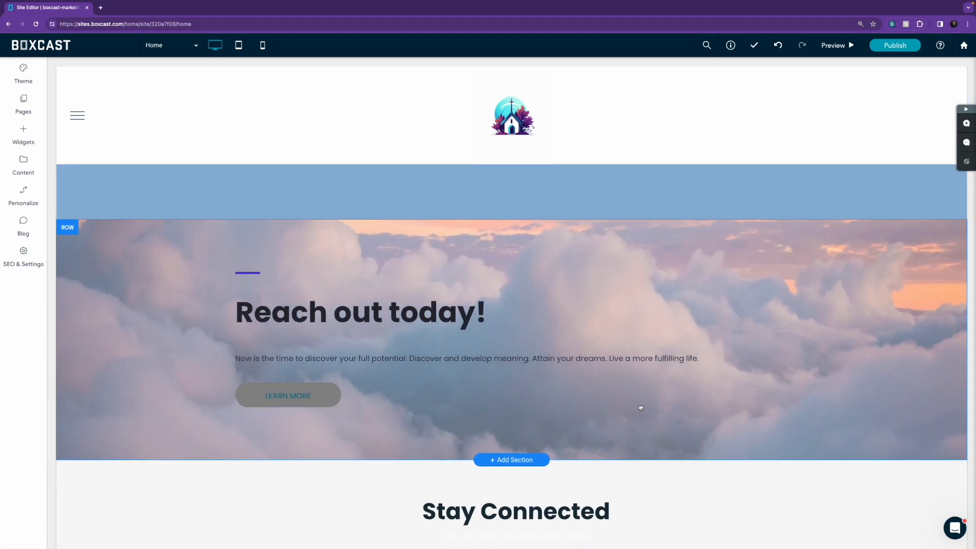
{"action": "right_click", "coordinate": [698, 272]}
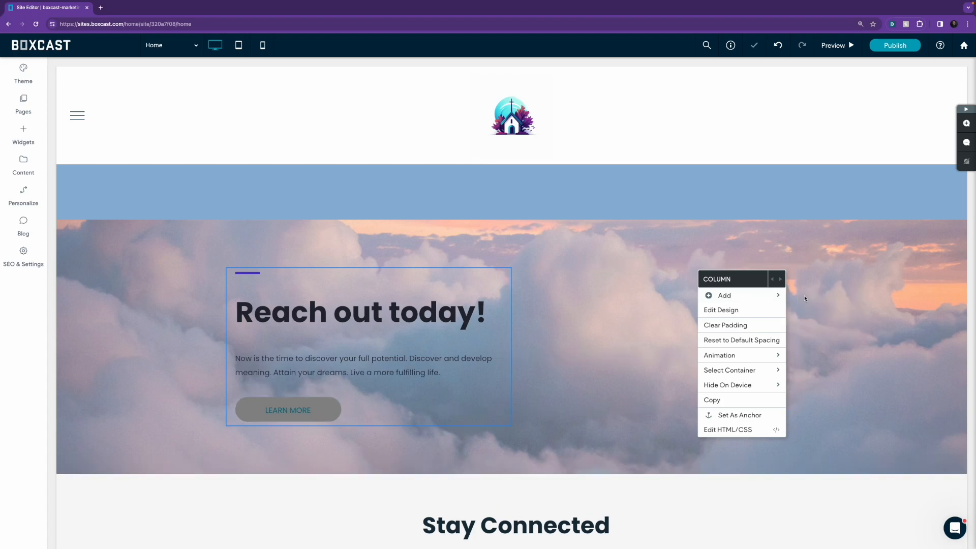
{"action": "left_click", "coordinate": [754, 253]}
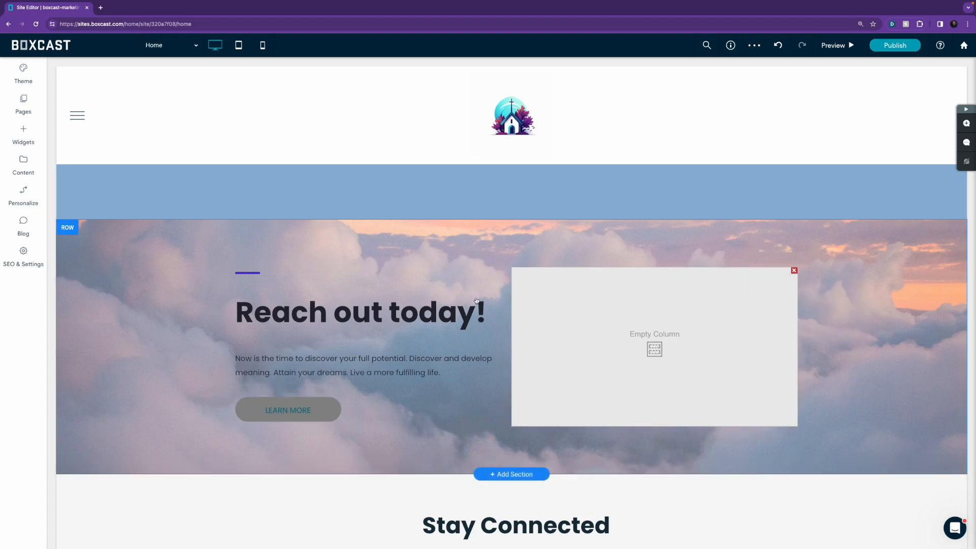
{"action": "left_click", "coordinate": [37, 133]}
{"action": "left_click_drag", "start_coordinate": [120, 161], "coordinate": [668, 378]}
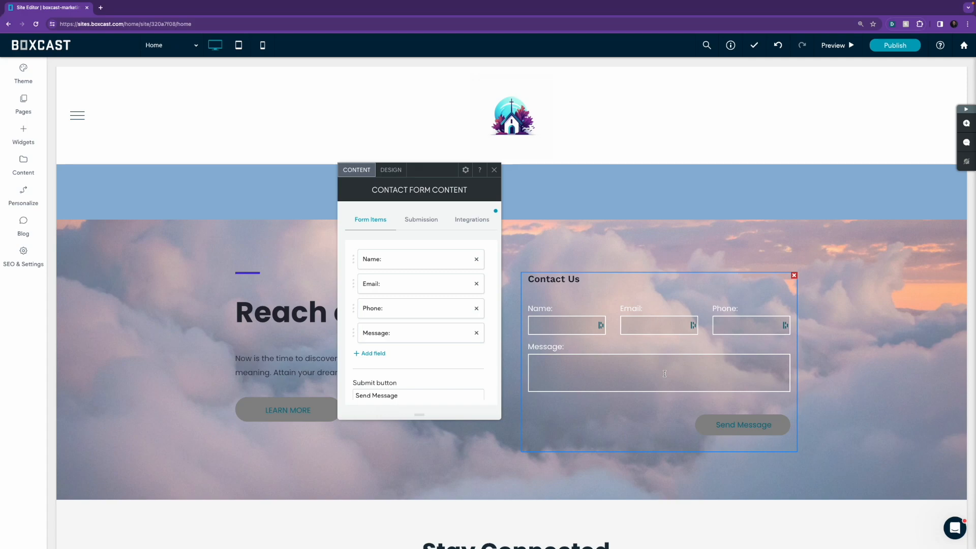
Style the contact form's frame with the recently used gray as background color and a 12px border.
{"action": "left_click", "coordinate": [390, 170]}
{"action": "scroll", "coordinate": [421, 260], "scroll_direction": "down", "scroll_amount": 2}
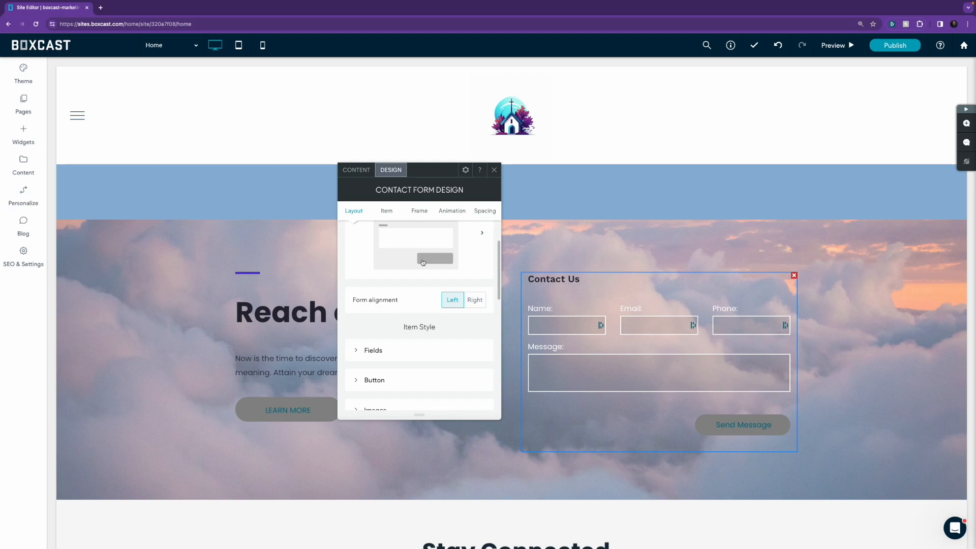
{"action": "scroll", "coordinate": [422, 262], "scroll_direction": "down", "scroll_amount": 3}
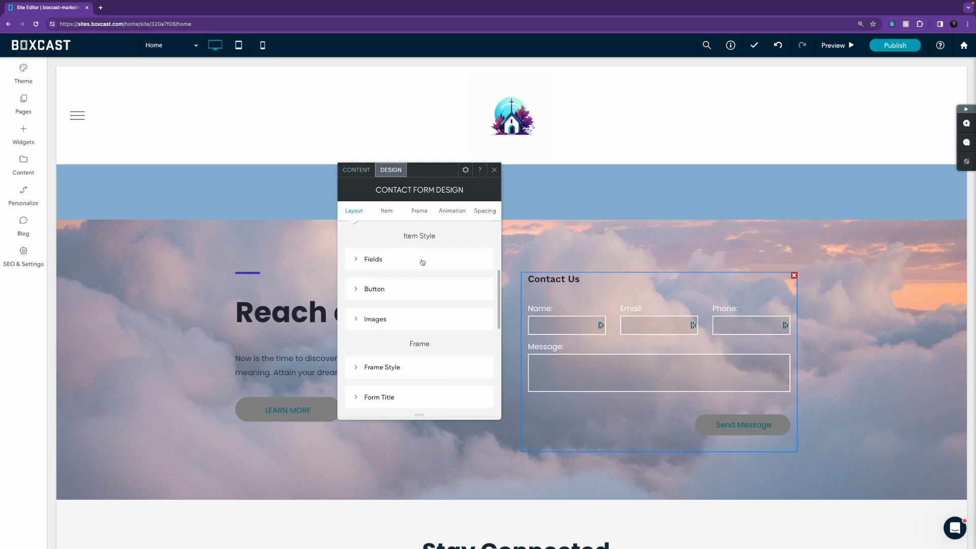
{"action": "scroll", "coordinate": [422, 261], "scroll_direction": "down", "scroll_amount": 2}
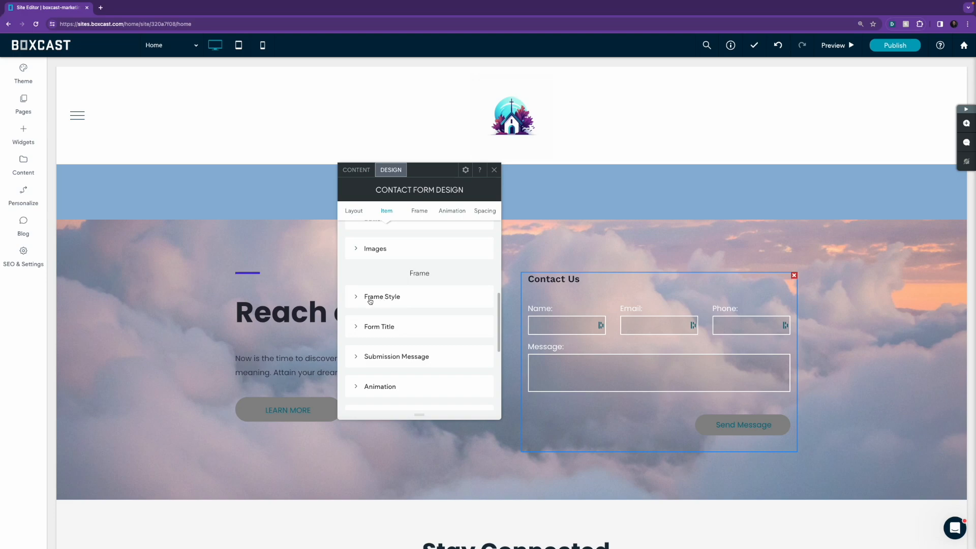
{"action": "left_click", "coordinate": [354, 300]}
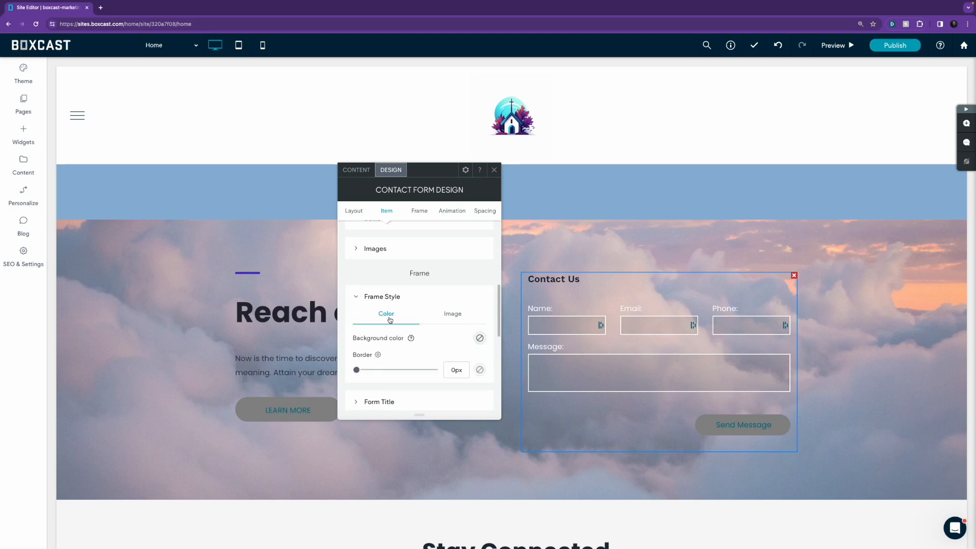
{"action": "left_click", "coordinate": [480, 339]}
{"action": "left_click", "coordinate": [572, 337]}
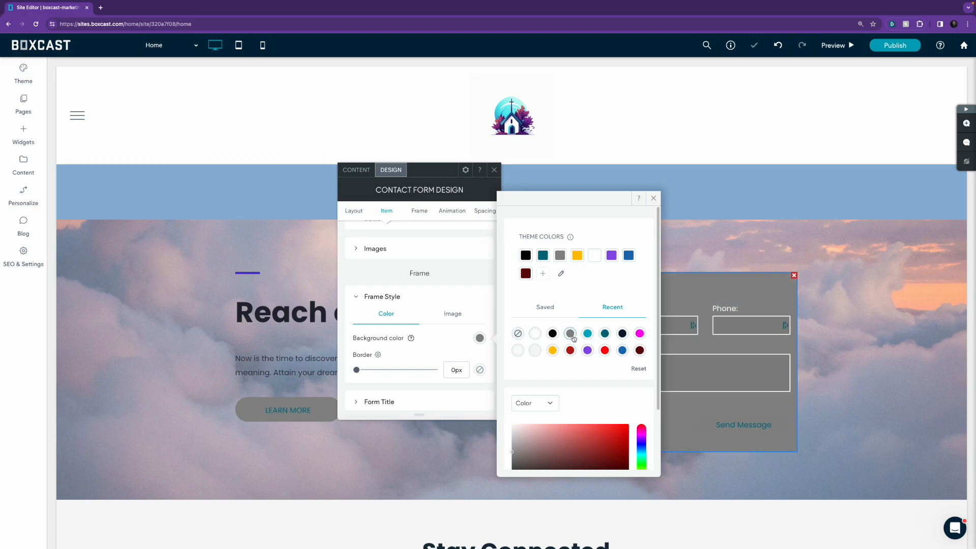
{"action": "left_click", "coordinate": [654, 198]}
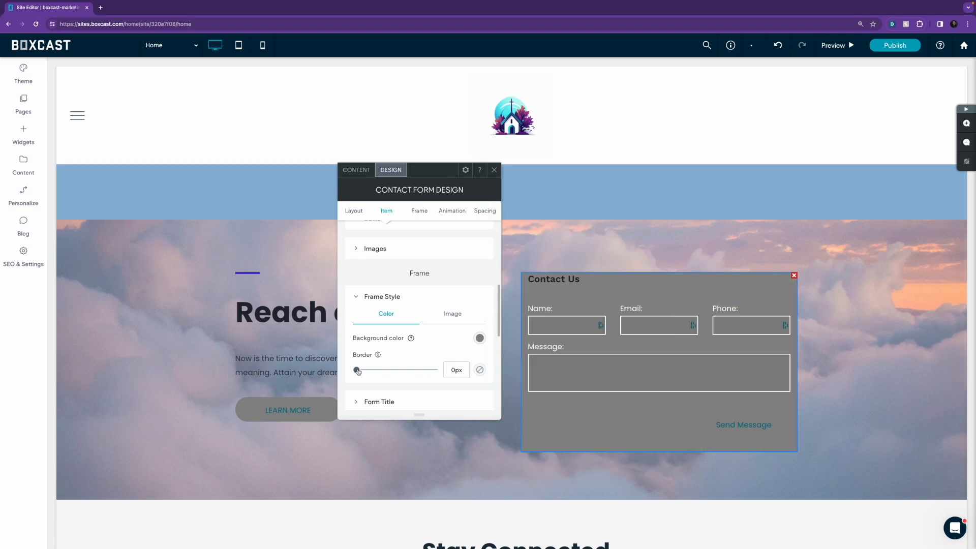
{"action": "left_click_drag", "start_coordinate": [357, 370], "coordinate": [394, 371]}
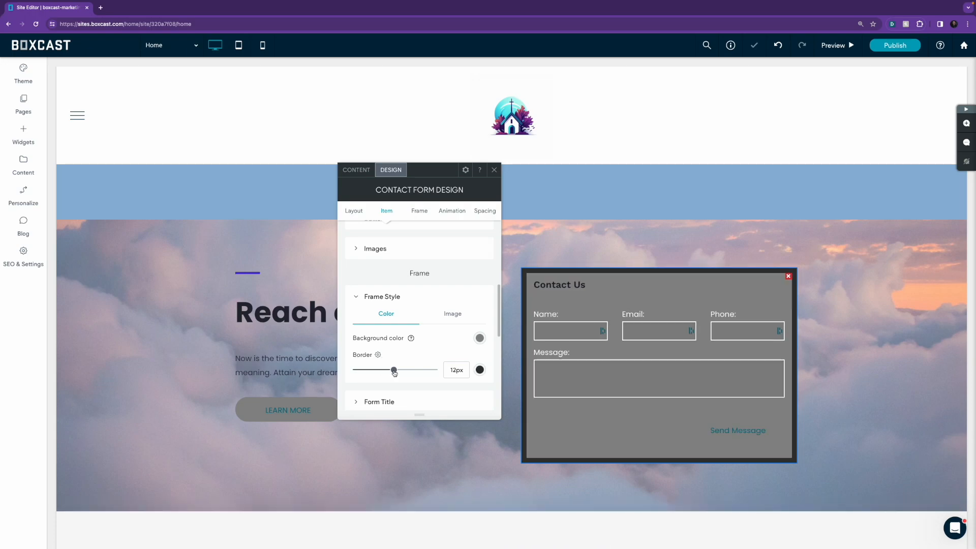